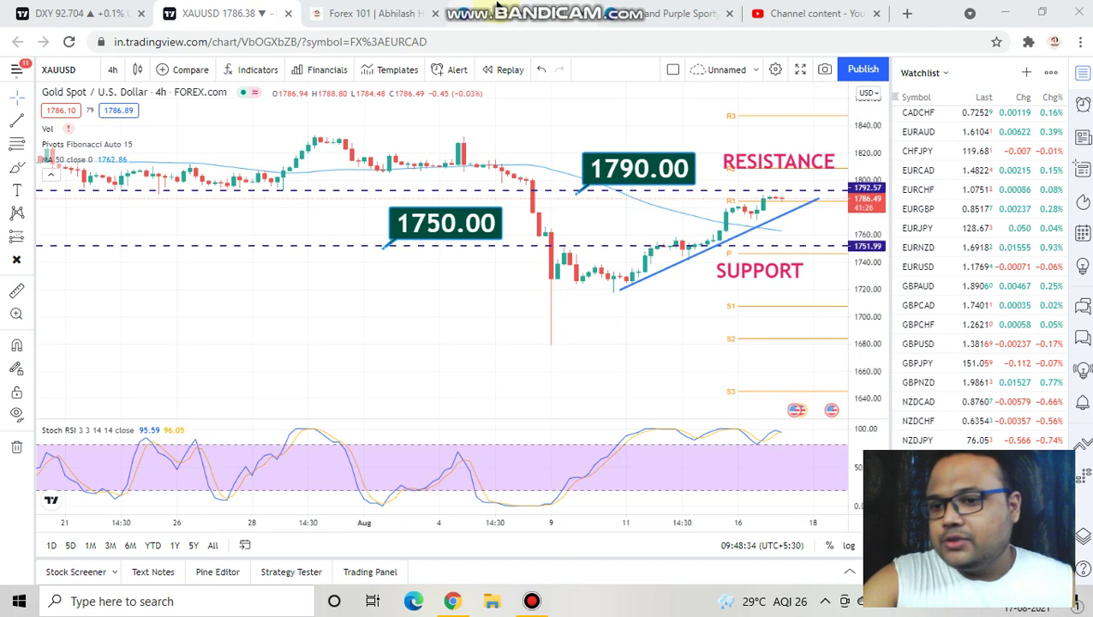
Step: Sketch trial red marks on the recent rally, 1750 support and 1790 resistance, then erase them
click(694, 10)
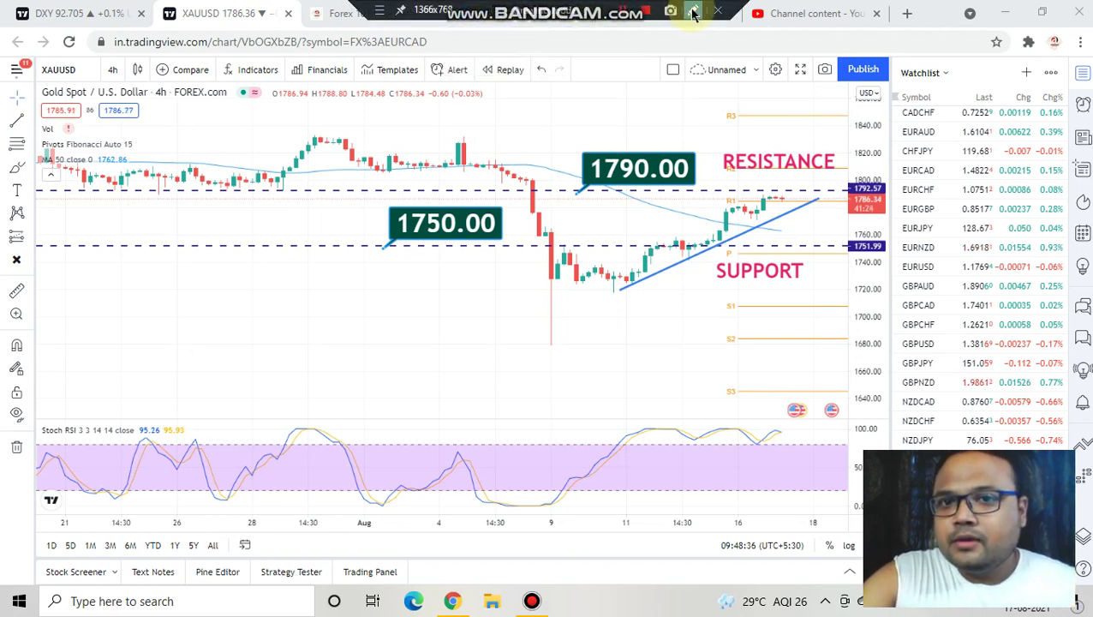
mouse_move(617, 184)
mouse_down()
mouse_move(604, 279)
mouse_move(794, 322)
mouse_move(857, 225)
mouse_move(737, 176)
mouse_move(617, 187)
mouse_move(615, 204)
mouse_up()
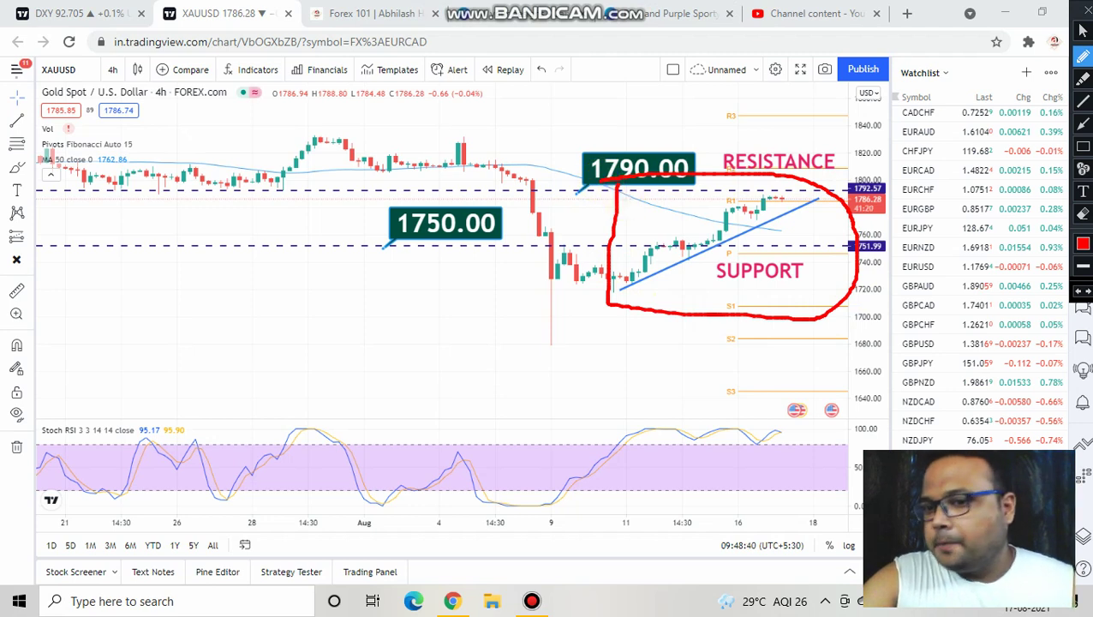
click(1087, 14)
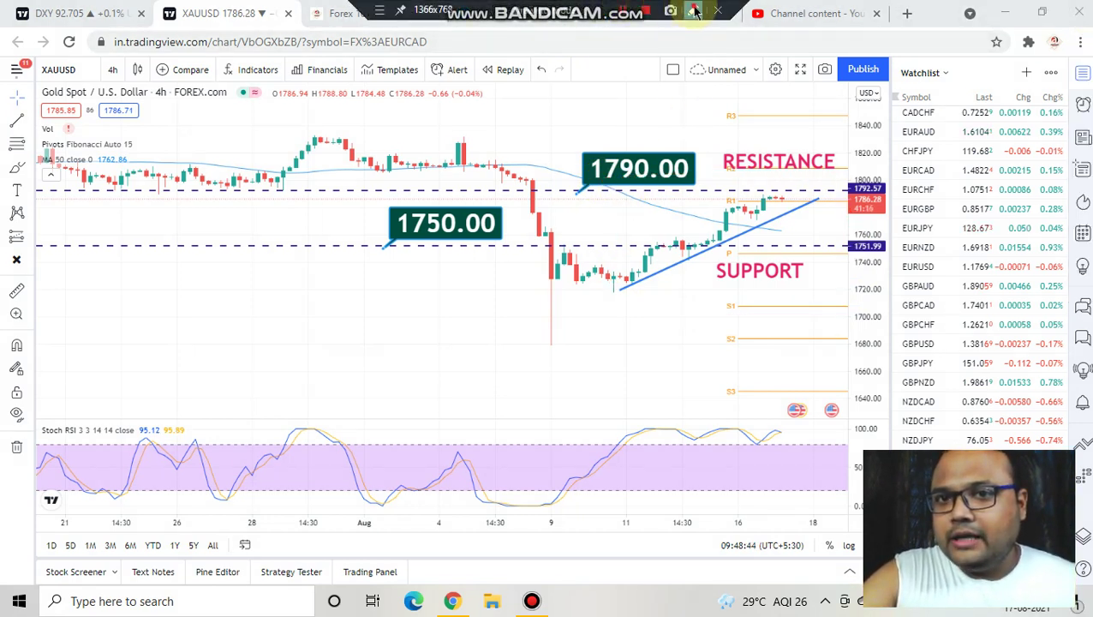
key(ctrl+shift+d)
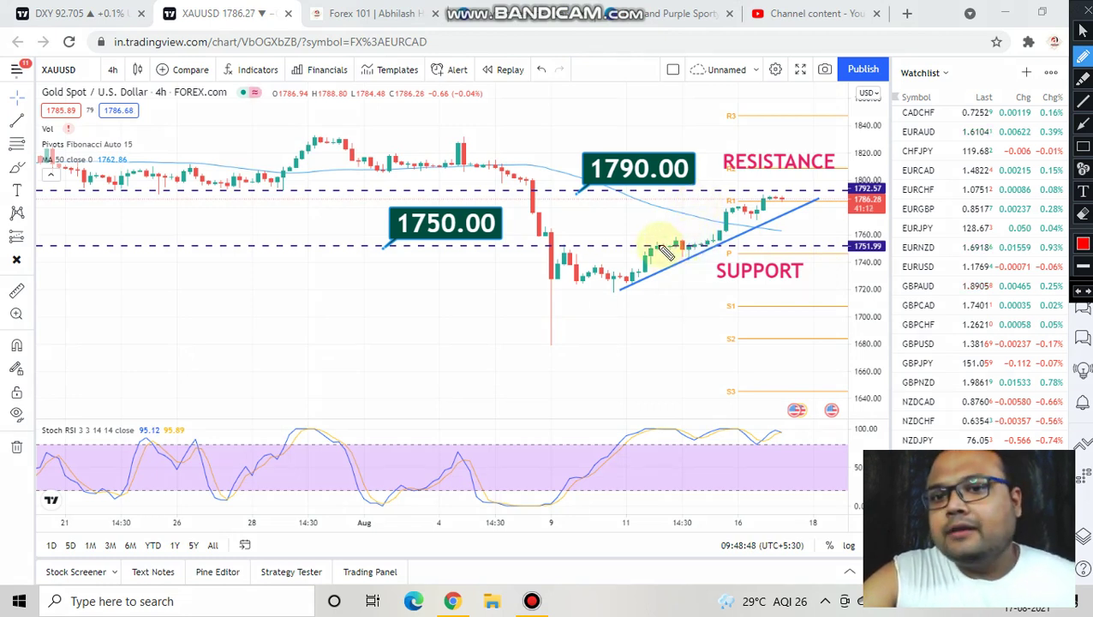
drag(659, 248, 797, 246)
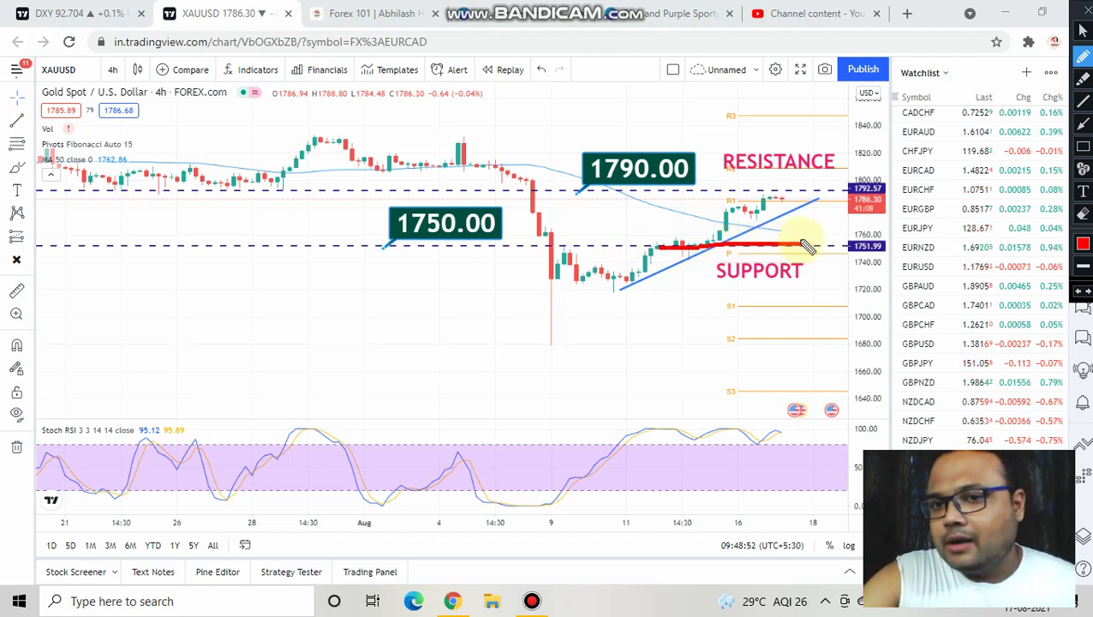
drag(673, 190, 828, 189)
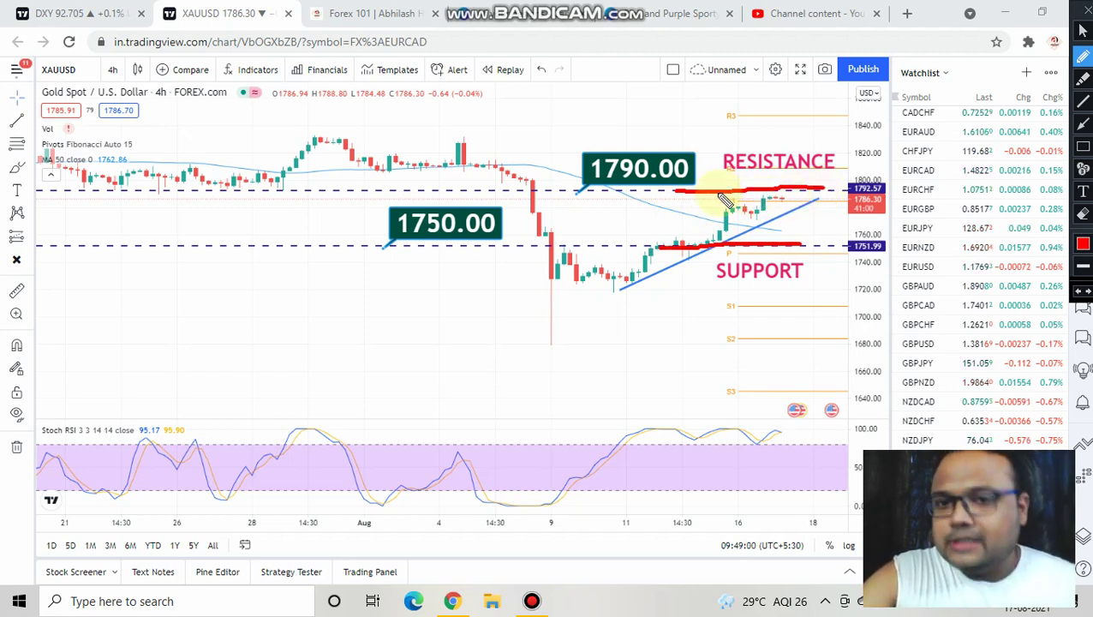
click(1082, 27)
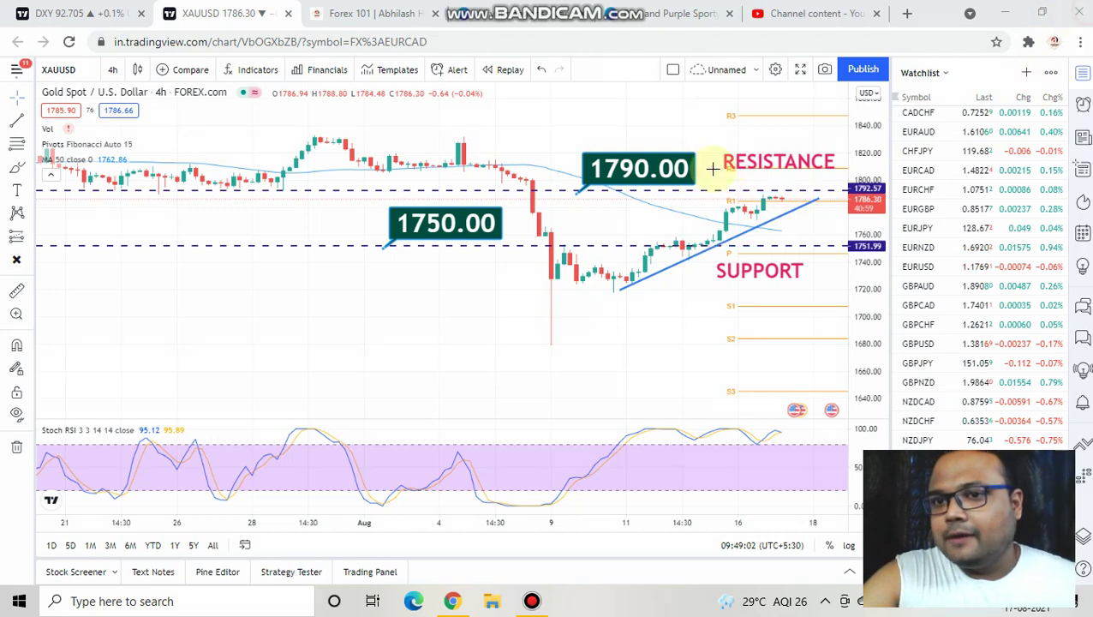
Step: Loop the recent rally, the resistance/support area and the earlier sideways range in red, and arrow the sharp drop
scroll(720, 178, up, 5)
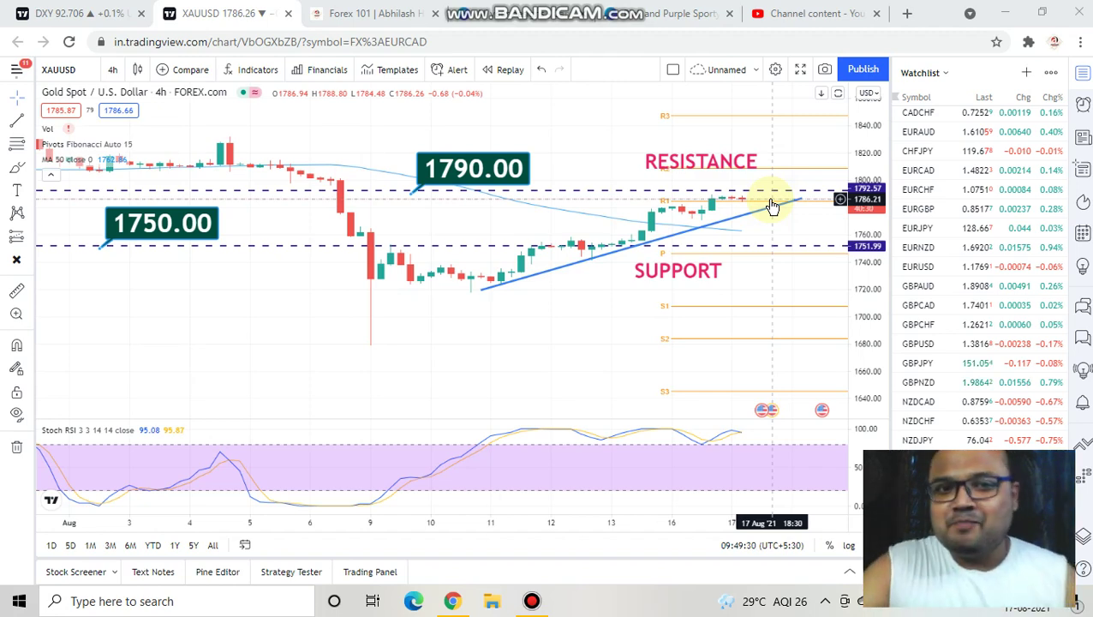
scroll(281, 355, down, 5)
scroll(278, 355, down, 3)
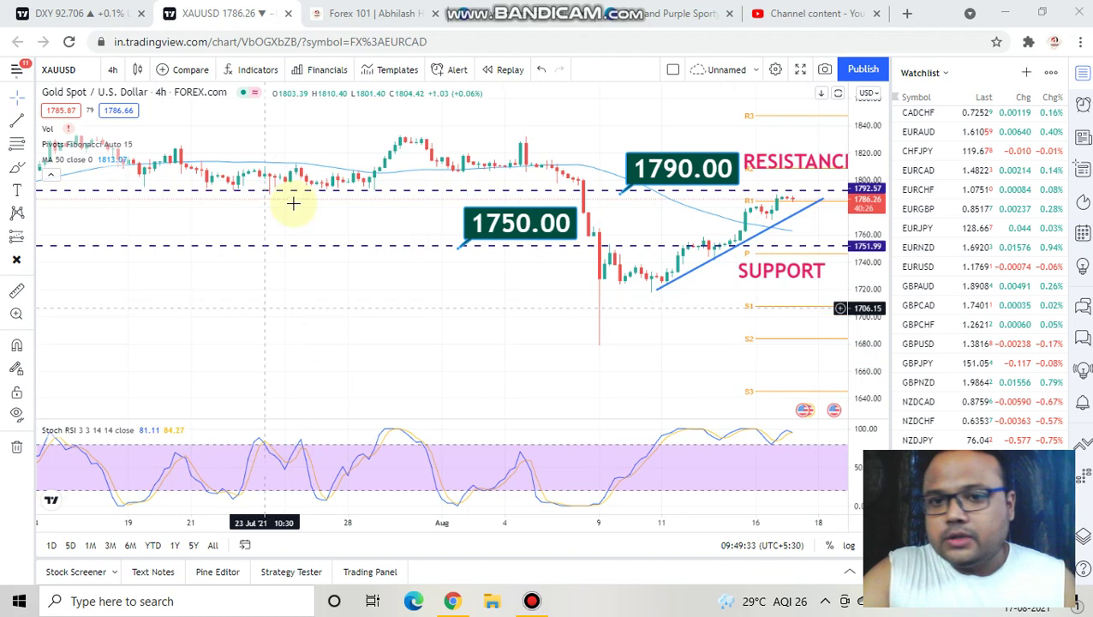
scroll(593, 176, up, 1)
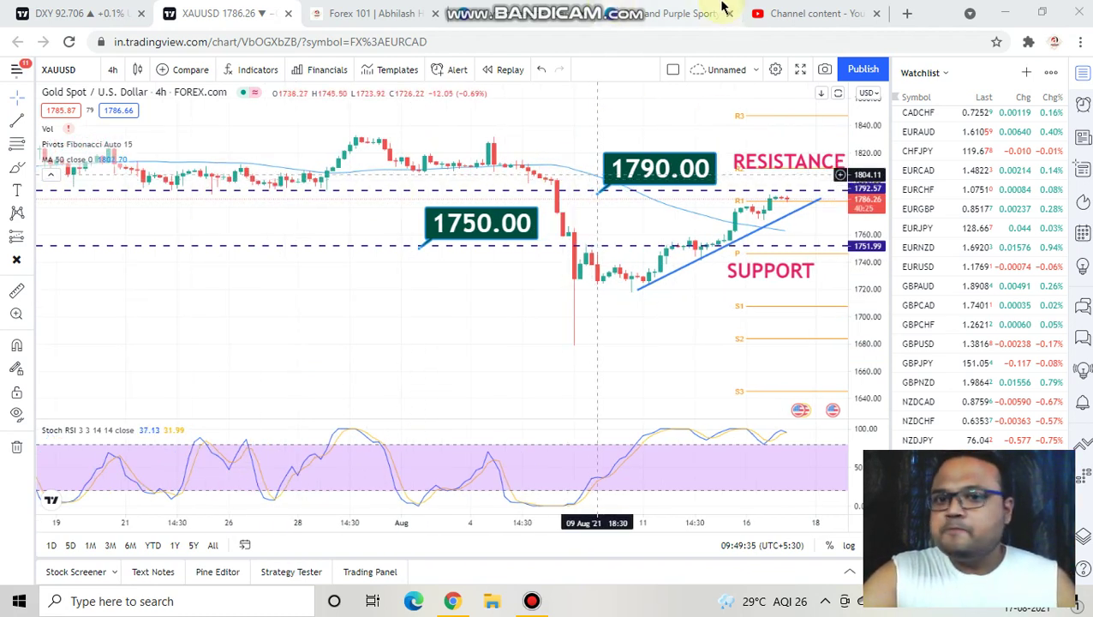
key(ctrl+shift+p)
drag(637, 185, 642, 265)
mouse_move(651, 313)
mouse_down()
mouse_move(862, 291)
mouse_move(668, 163)
mouse_move(639, 190)
mouse_up()
mouse_move(90, 129)
mouse_down()
mouse_move(488, 183)
mouse_move(245, 122)
mouse_move(198, 133)
mouse_up()
mouse_move(530, 192)
mouse_down()
mouse_move(532, 261)
mouse_move(578, 245)
mouse_up()
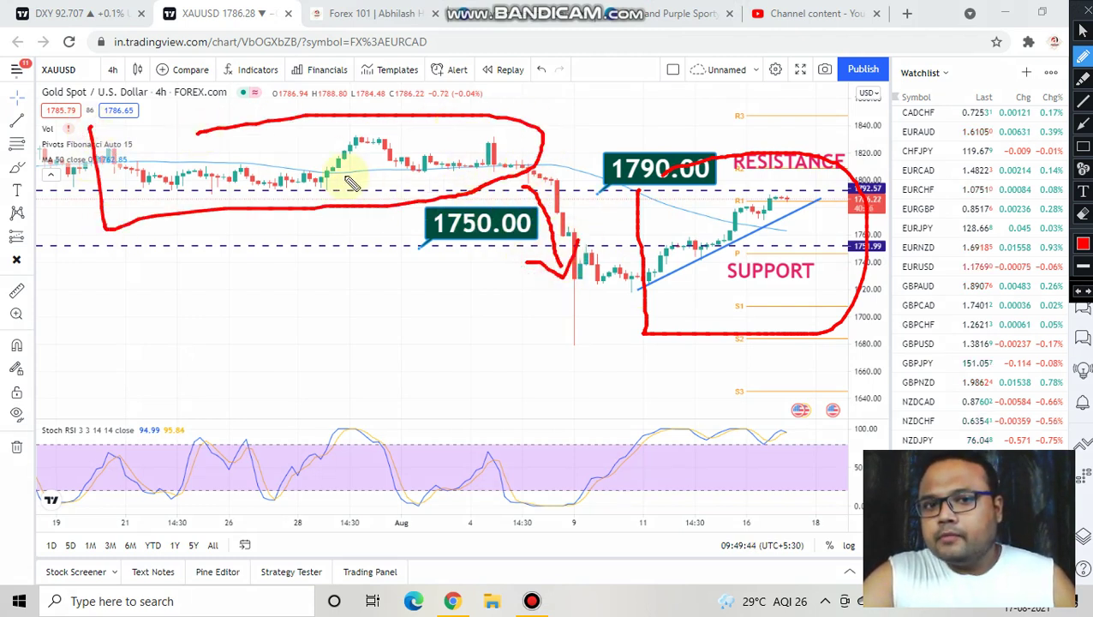
Step: Cross out the earlier price areas with red X marks and add a rising arrow, then erase everything
drag(163, 167, 257, 274)
drag(162, 227, 238, 170)
drag(335, 159, 399, 276)
drag(312, 248, 382, 180)
drag(420, 144, 510, 184)
drag(433, 204, 495, 144)
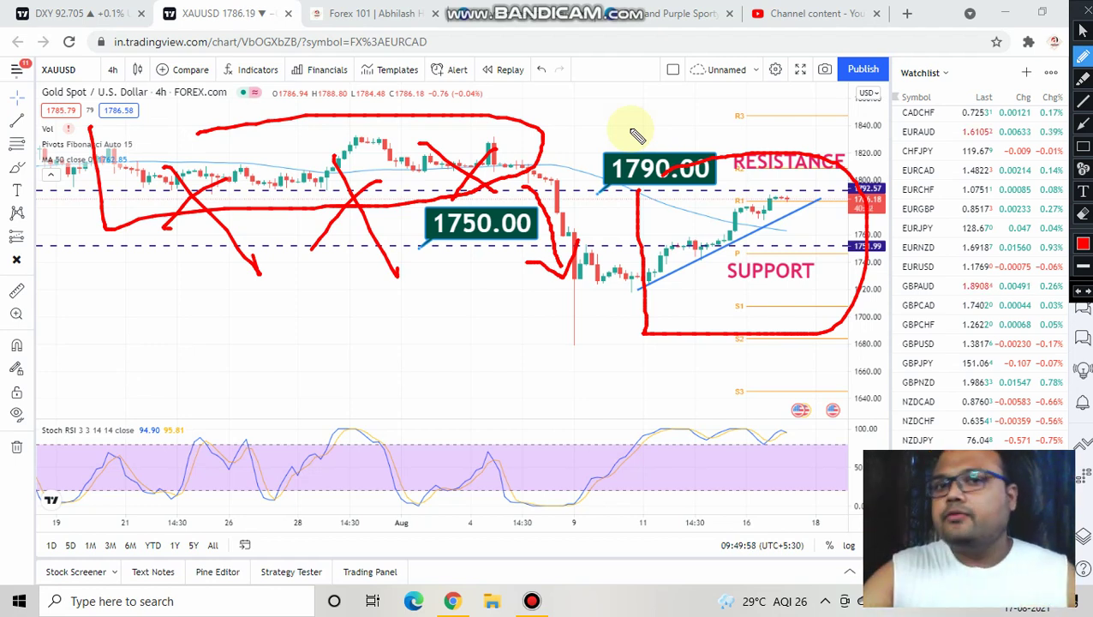
mouse_move(539, 371)
mouse_down()
mouse_move(598, 342)
mouse_move(586, 310)
mouse_move(623, 358)
mouse_up()
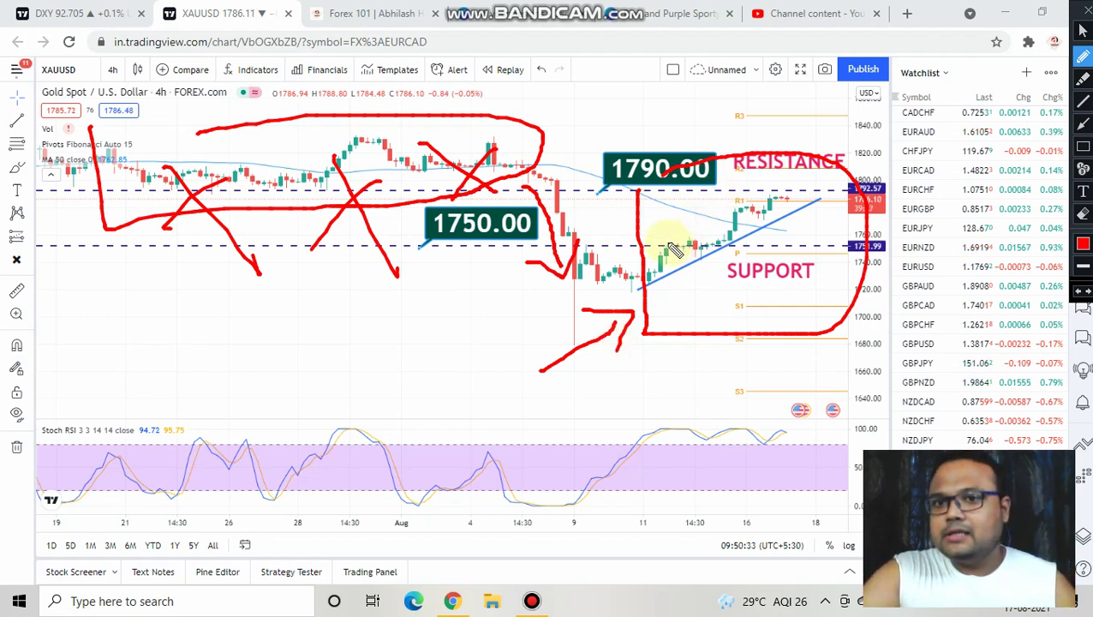
click(1084, 17)
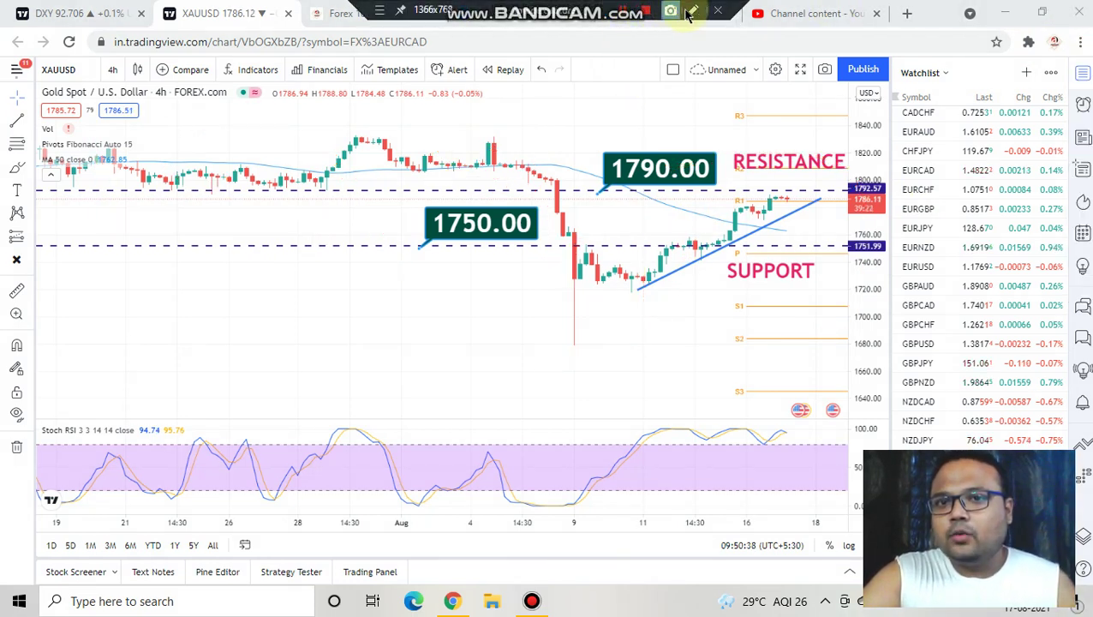
Step: Draw red lines on 1790 resistance and 1750 support, circle the latest candles, then show DXY
key(ctrl+shift+d)
drag(608, 191, 784, 189)
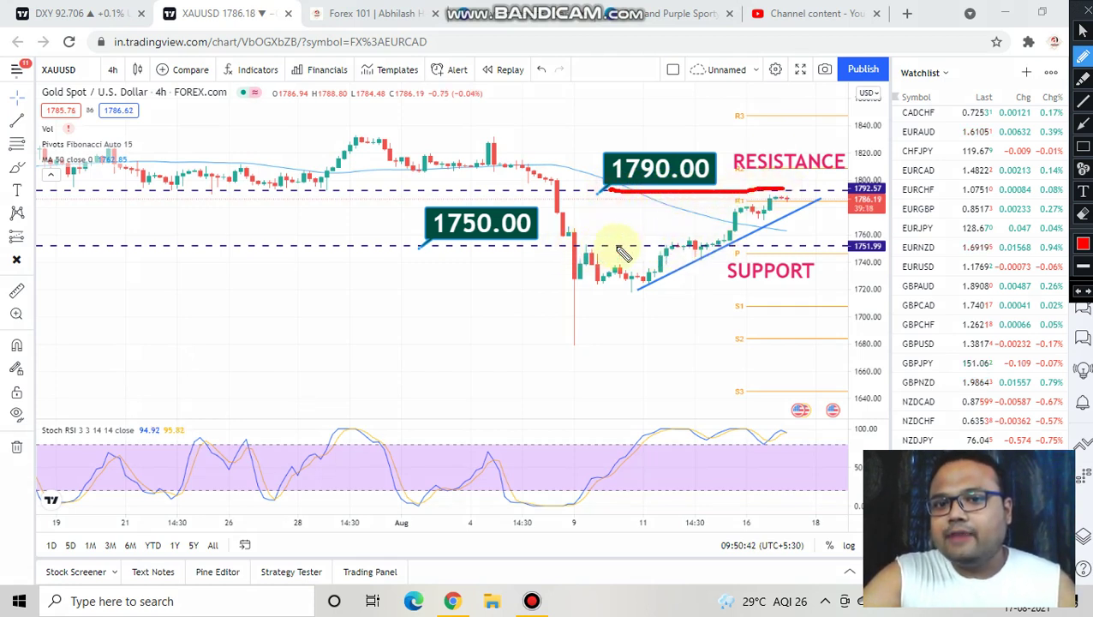
drag(681, 245, 825, 244)
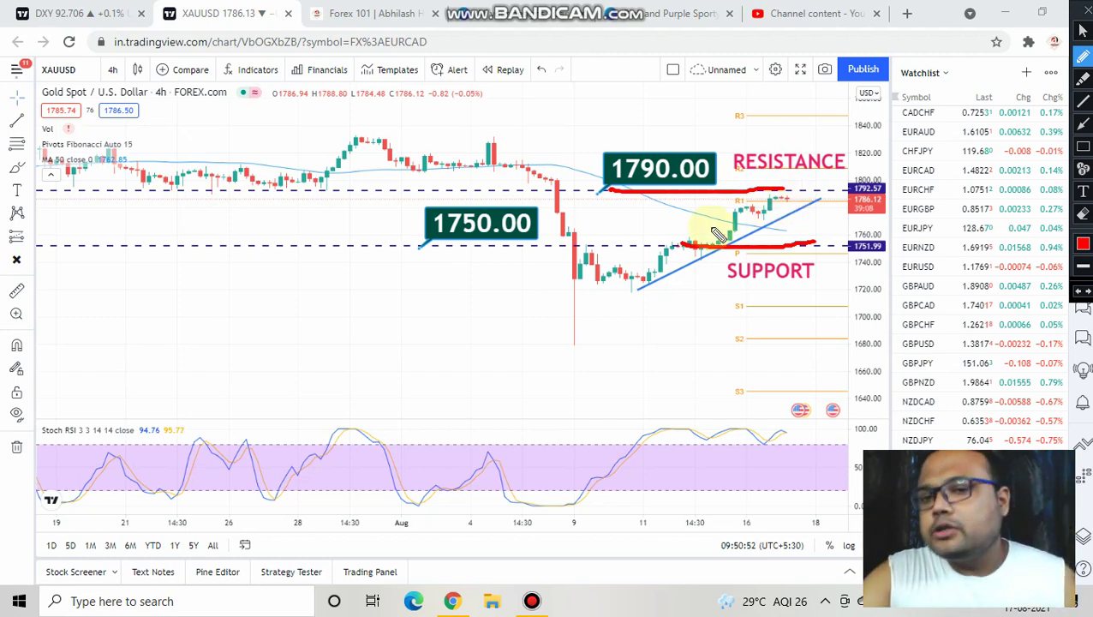
click(419, 247)
drag(431, 248, 853, 250)
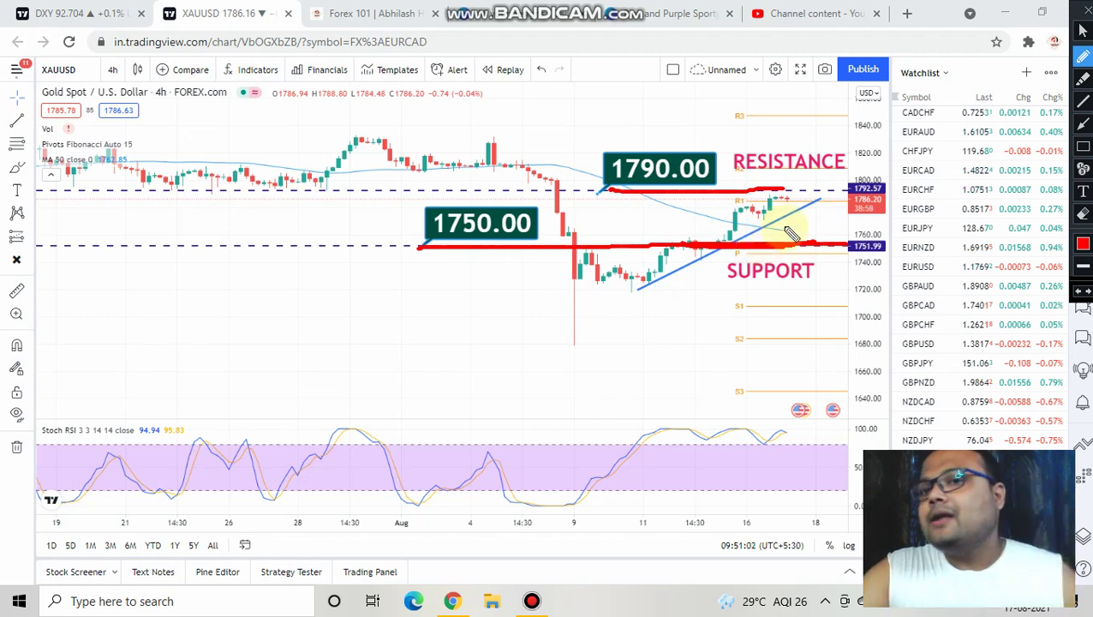
mouse_move(785, 174)
mouse_down()
mouse_move(756, 182)
mouse_move(767, 206)
mouse_move(799, 211)
mouse_move(792, 177)
mouse_up()
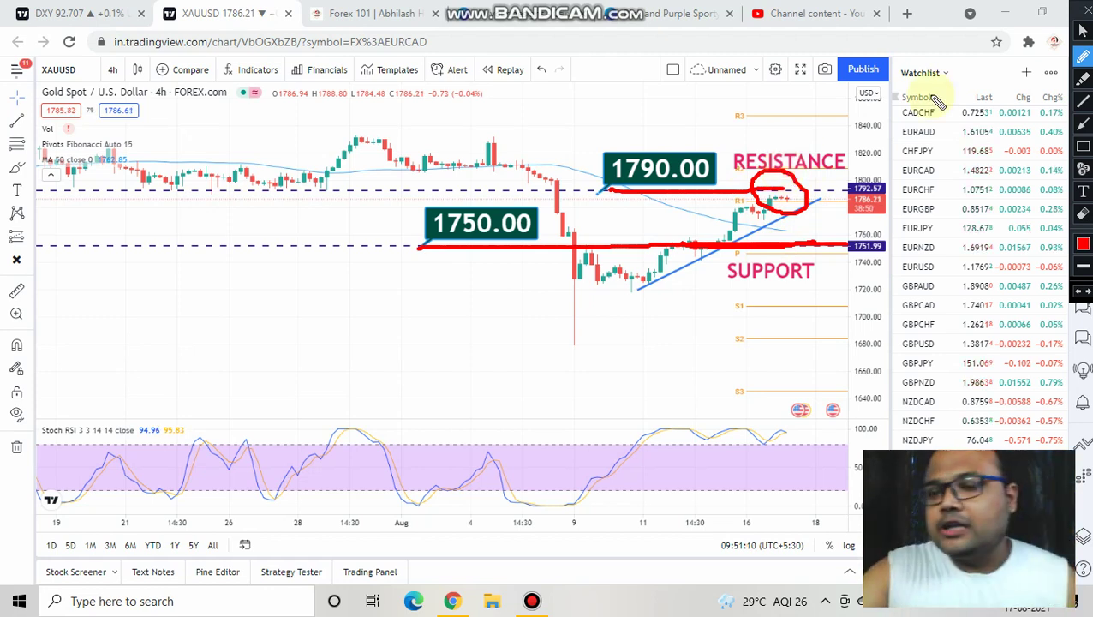
click(76, 14)
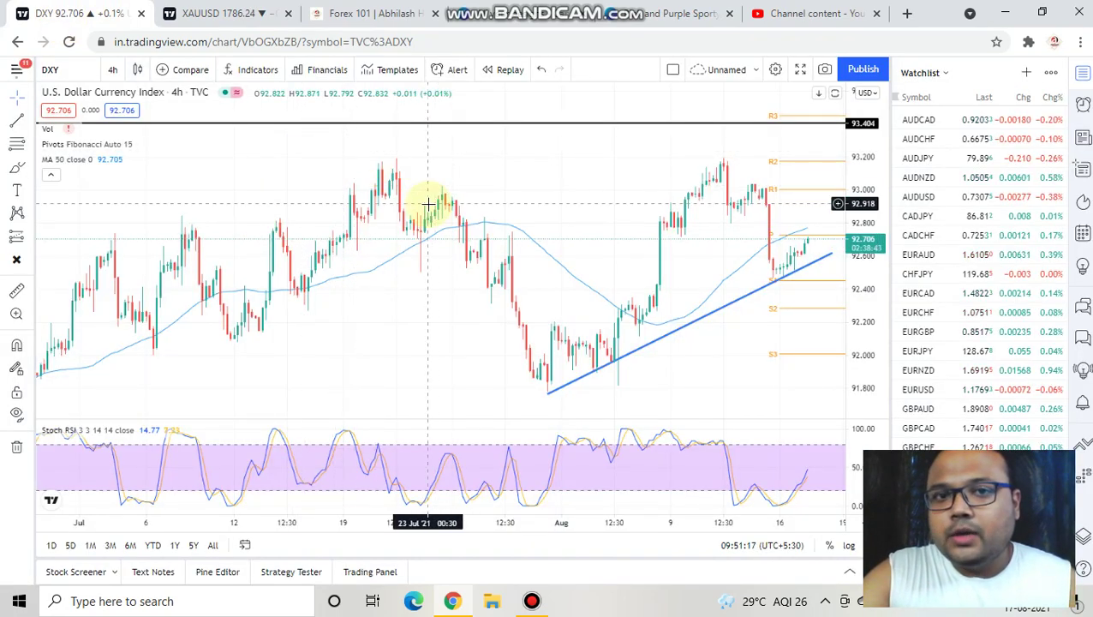
scroll(551, 154, up, 2)
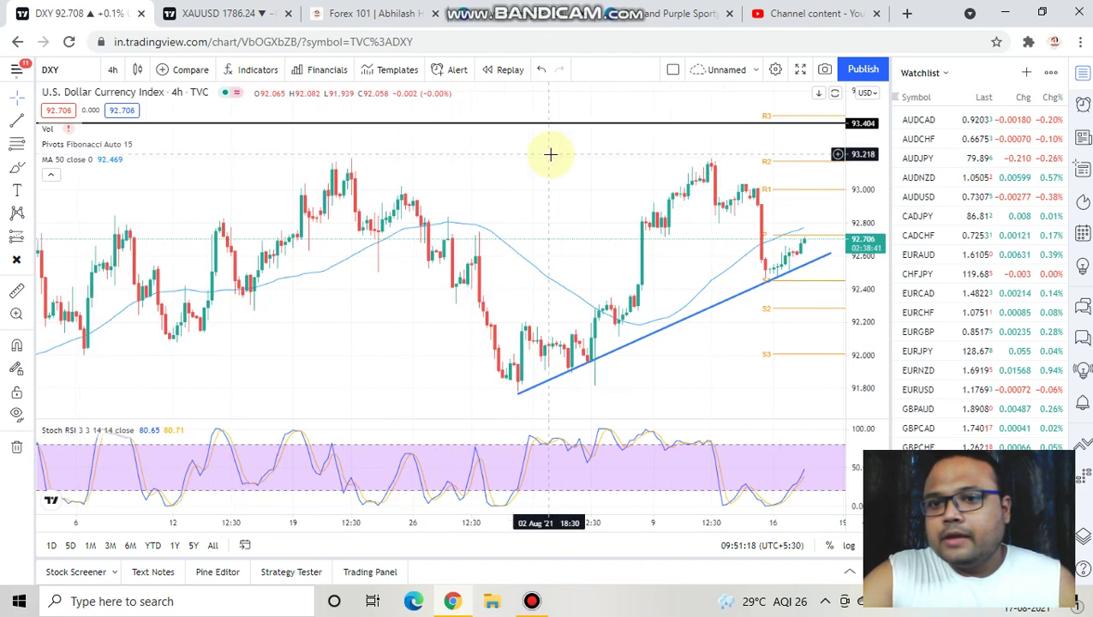
scroll(550, 154, up, 1)
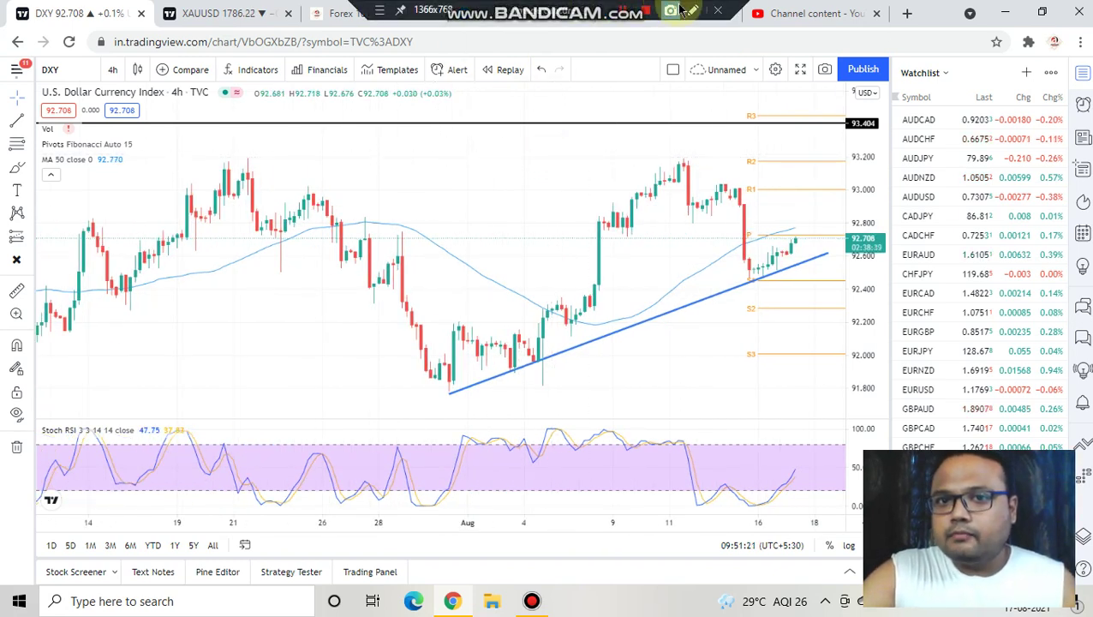
click(691, 11)
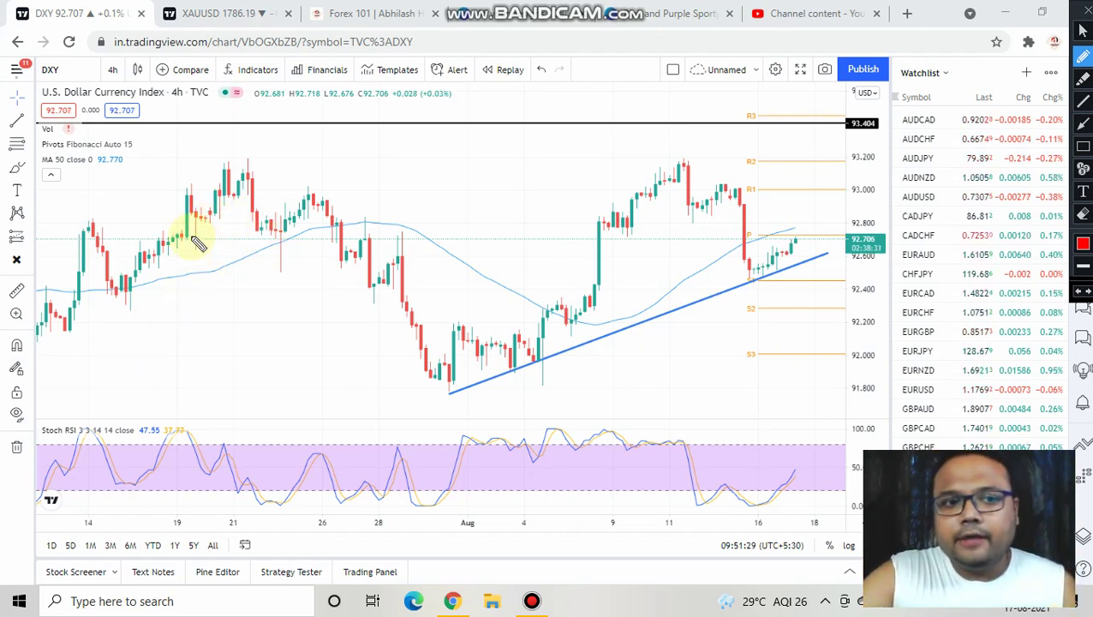
drag(194, 238, 204, 353)
drag(127, 270, 228, 237)
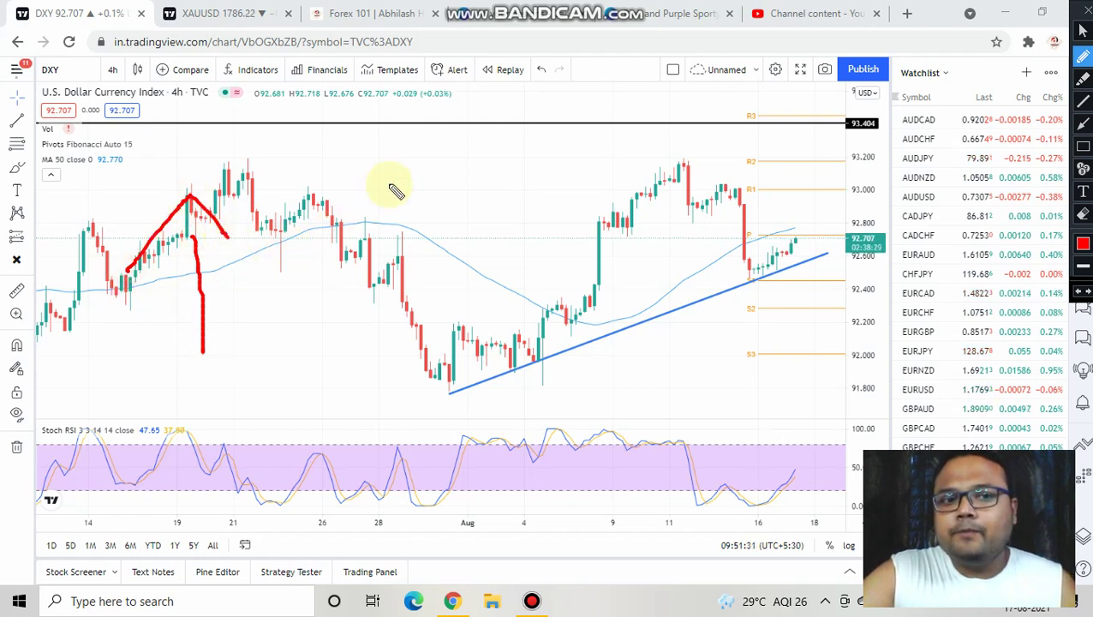
drag(369, 176, 370, 291)
mouse_move(317, 268)
mouse_down()
mouse_move(353, 297)
mouse_move(423, 264)
mouse_up()
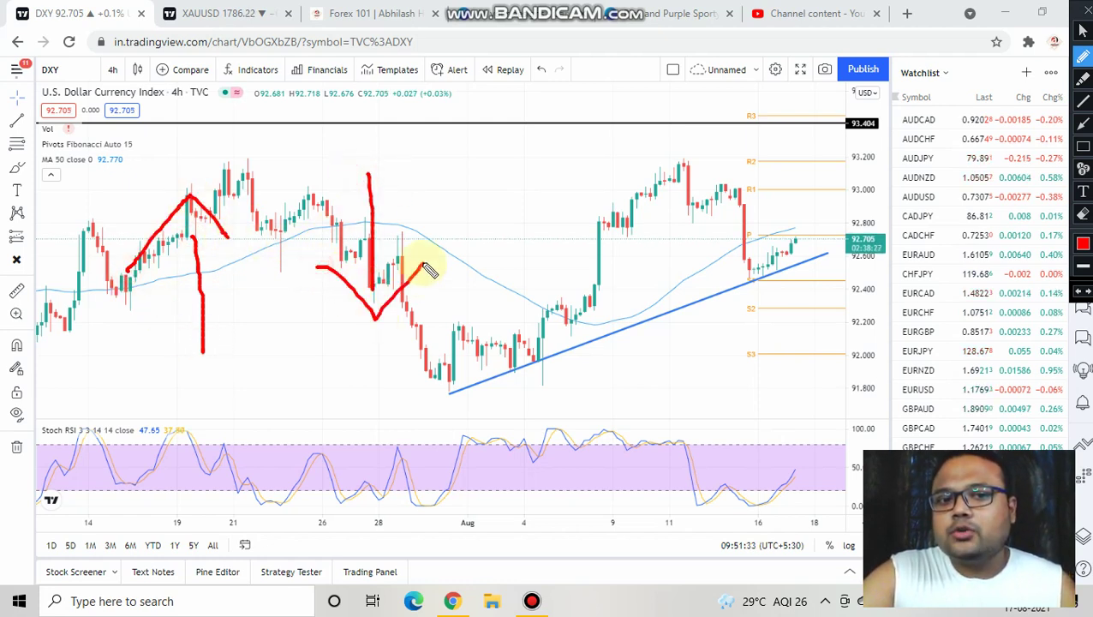
drag(576, 169, 579, 286)
mouse_move(513, 237)
mouse_down()
mouse_move(576, 329)
mouse_move(638, 273)
mouse_up()
drag(761, 180, 761, 307)
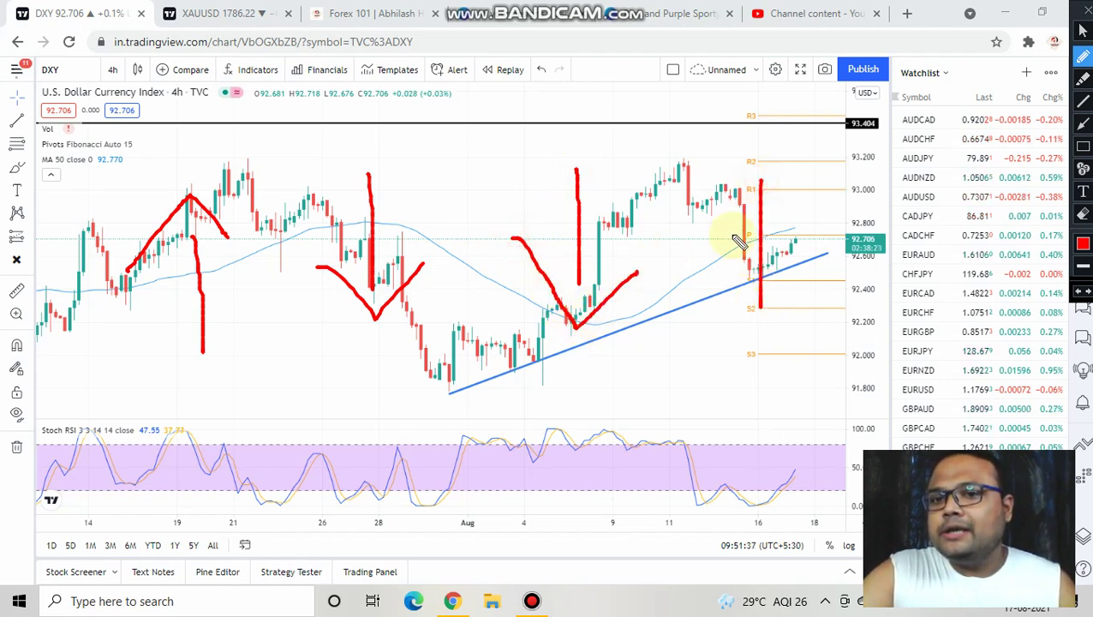
drag(708, 217, 772, 143)
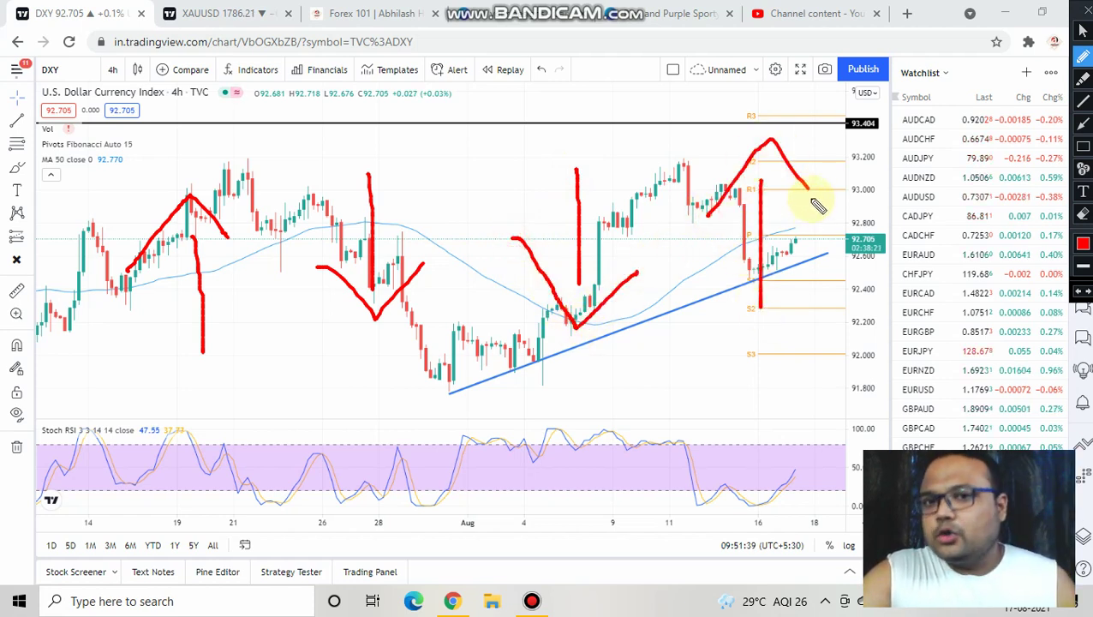
click(1083, 8)
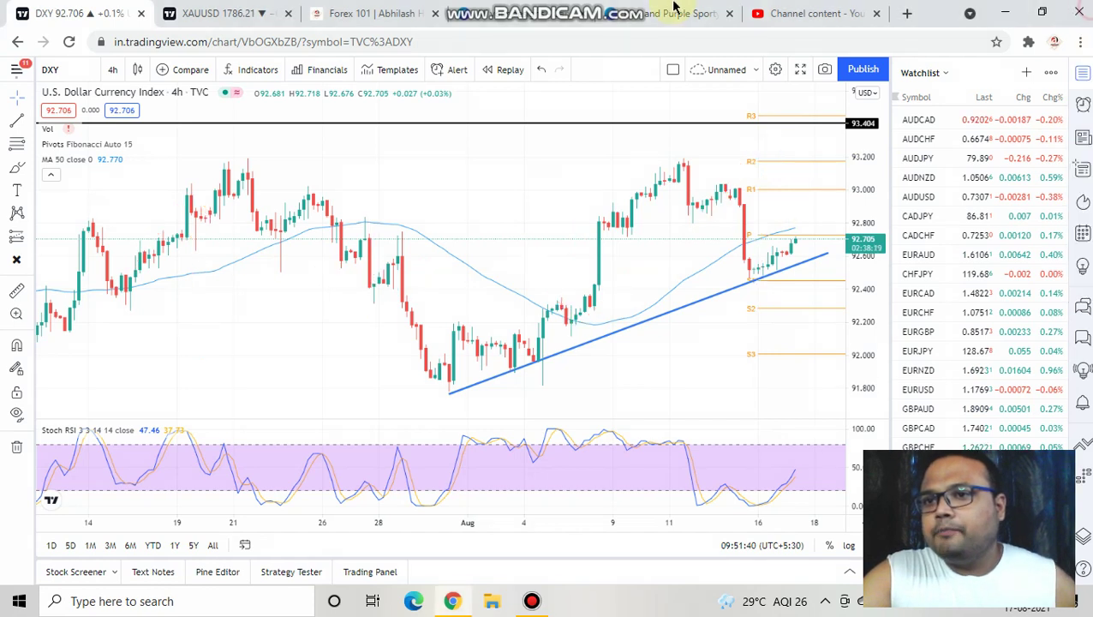
Step: Circle the latest DXY candles in red, and sketch an up arrow mid-chart and a down arrow near 11 Aug
mouse_move(827, 224)
mouse_down()
mouse_move(806, 310)
mouse_move(823, 245)
mouse_move(814, 249)
mouse_up()
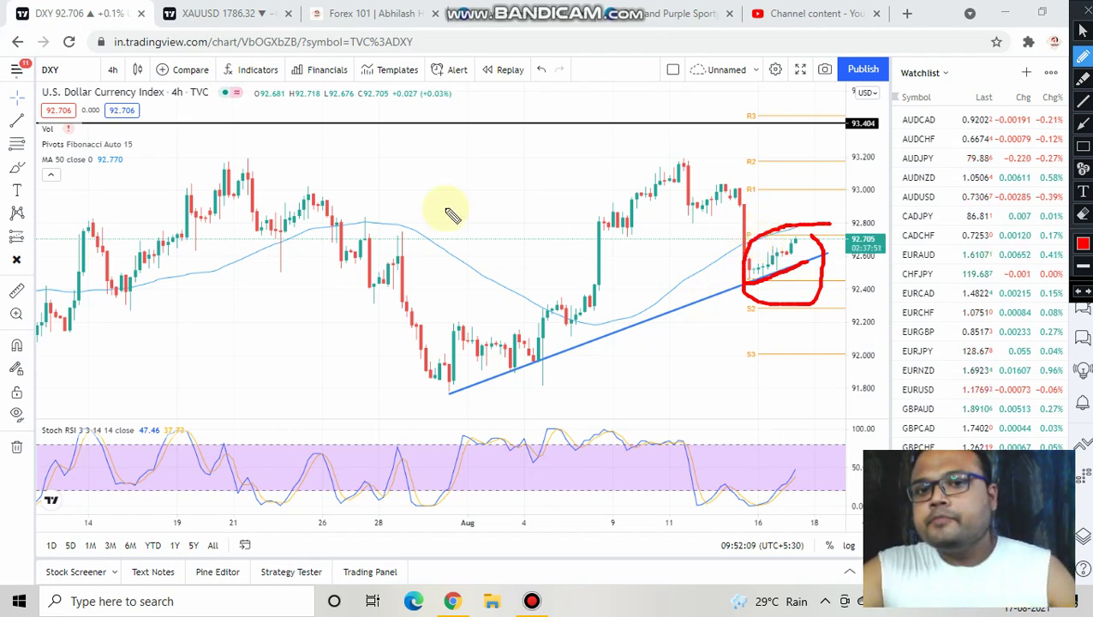
drag(457, 185, 470, 304)
mouse_move(424, 240)
mouse_down()
mouse_move(442, 183)
mouse_move(494, 213)
mouse_up()
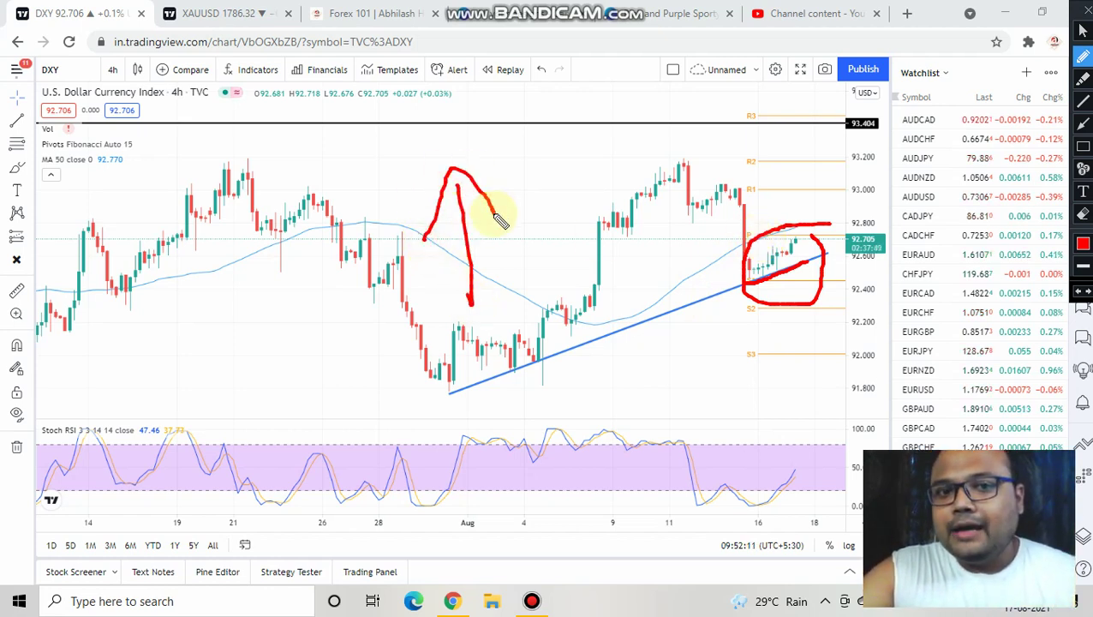
drag(623, 159, 641, 287)
mouse_move(577, 251)
mouse_down()
mouse_move(632, 302)
mouse_move(688, 247)
mouse_up()
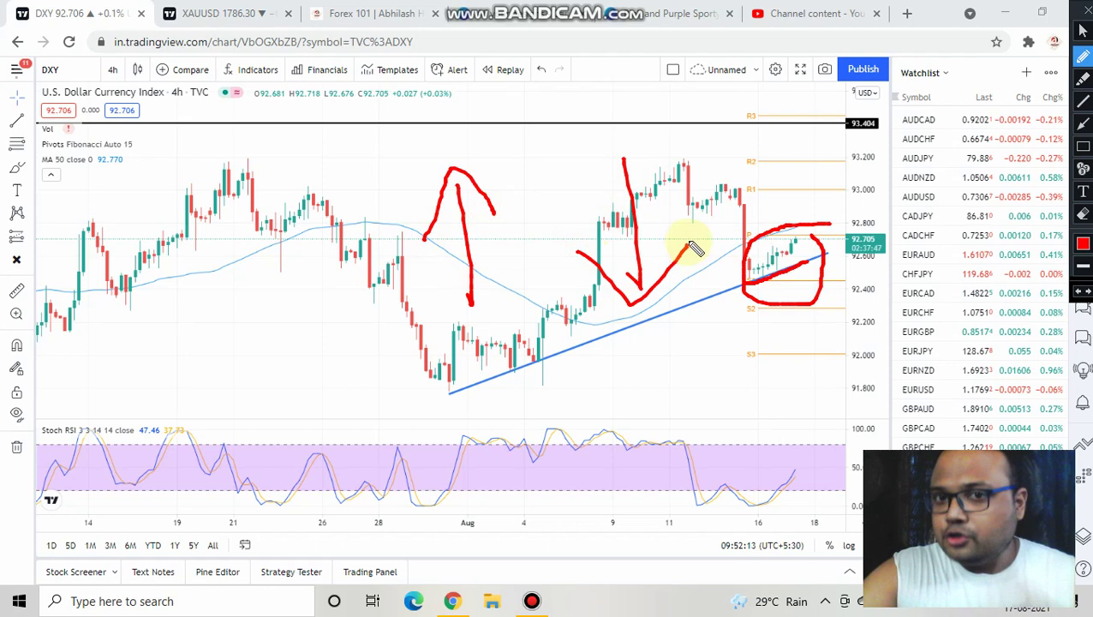
Step: Clear the DXY sketches and return to the XAUUSD gold 4h chart with the red pen ready
click(1078, 31)
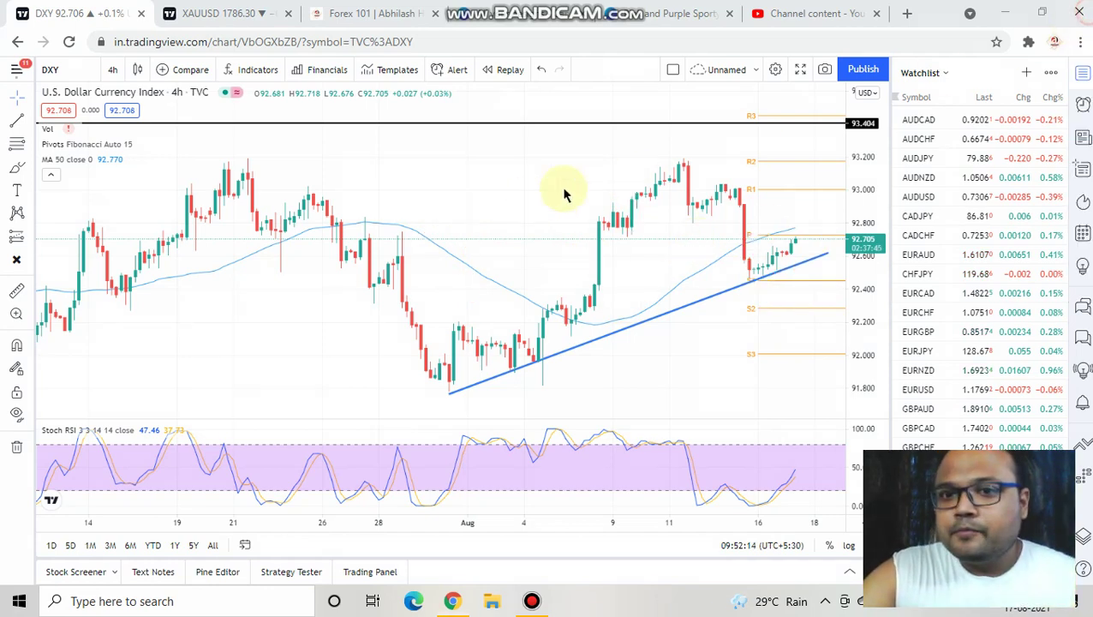
click(217, 9)
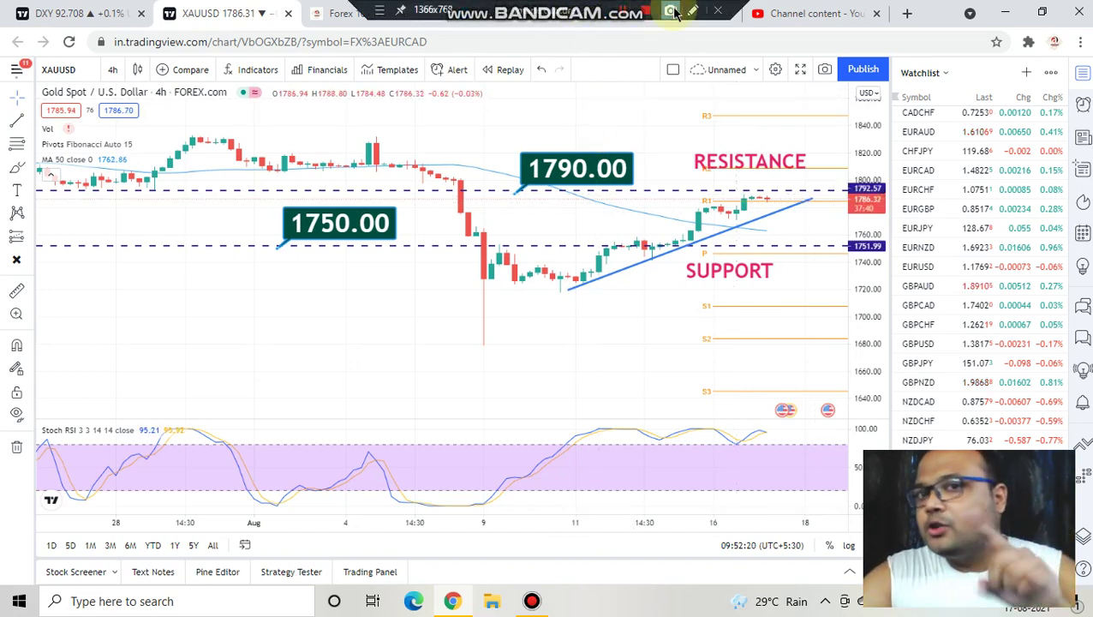
click(692, 13)
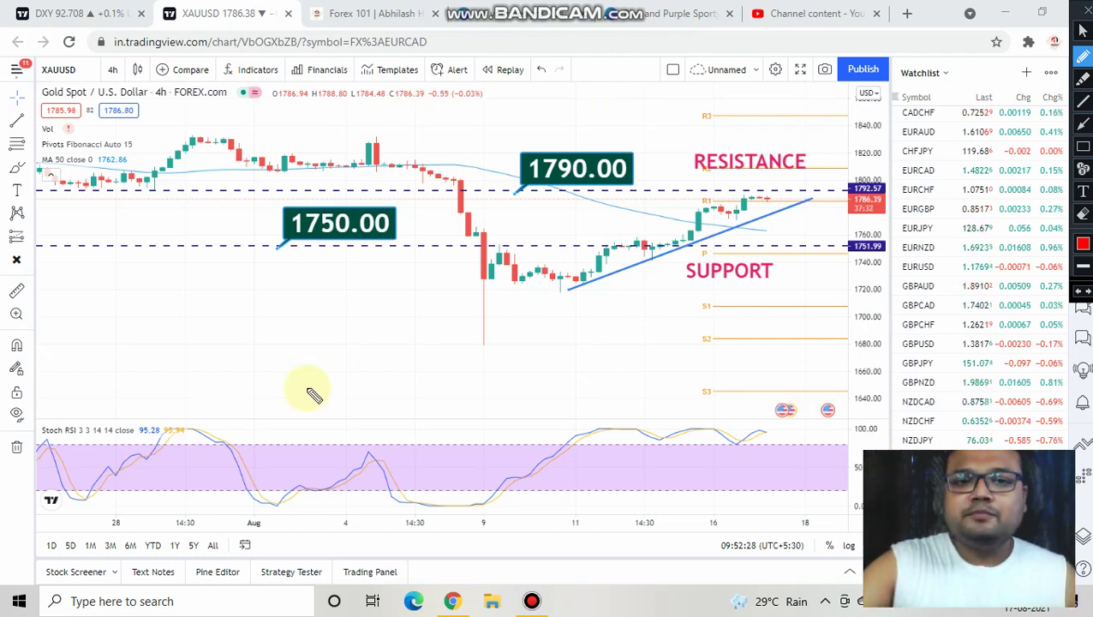
Step: Write and circle "Buyer's" in red, mark the resistance highs, and draw an upward arrow by 1750
mouse_move(317, 385)
mouse_down()
mouse_move(336, 447)
mouse_move(435, 407)
mouse_move(471, 415)
mouse_move(495, 367)
mouse_move(527, 357)
mouse_move(530, 403)
mouse_up()
mouse_move(415, 444)
mouse_down()
mouse_move(556, 366)
mouse_move(250, 425)
mouse_move(369, 467)
mouse_move(403, 452)
mouse_up()
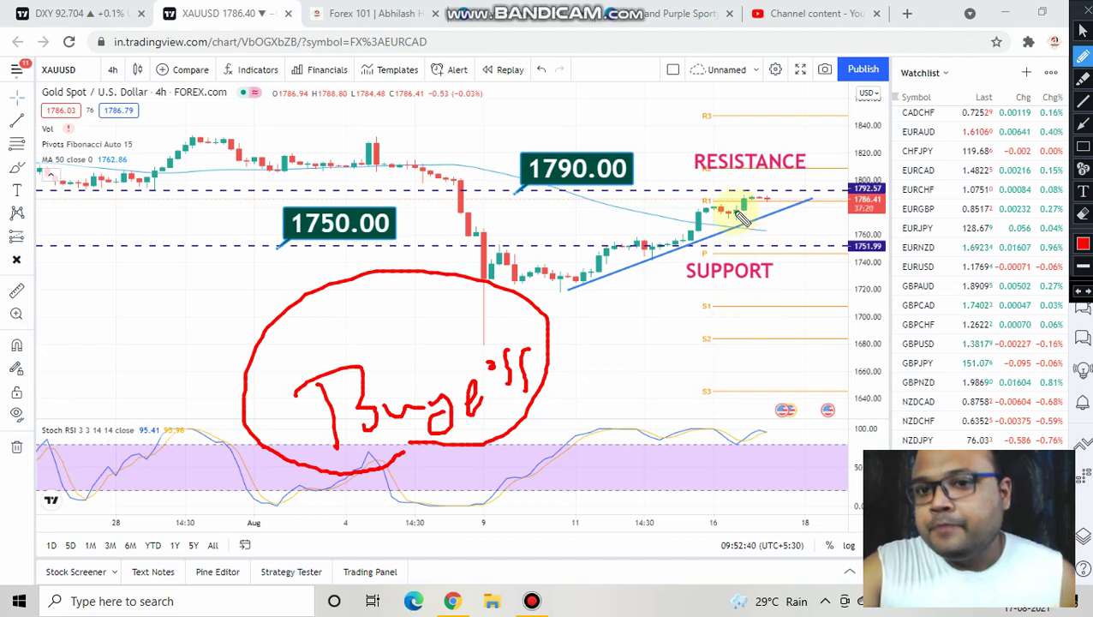
drag(742, 191, 775, 192)
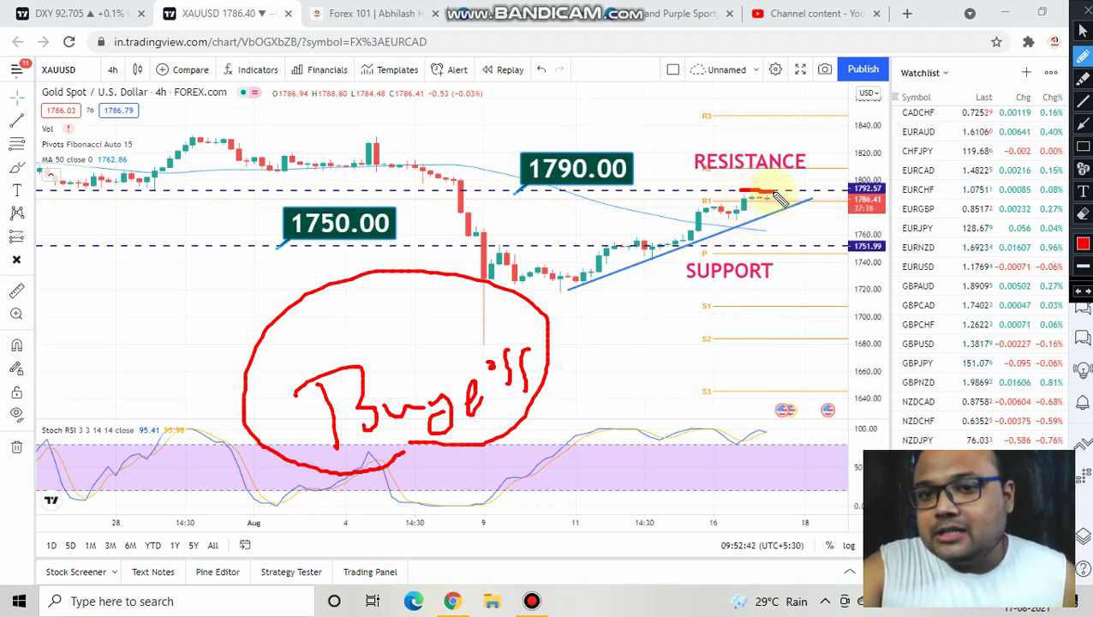
mouse_move(122, 322)
mouse_down()
mouse_move(150, 358)
mouse_move(205, 248)
mouse_move(216, 273)
mouse_up()
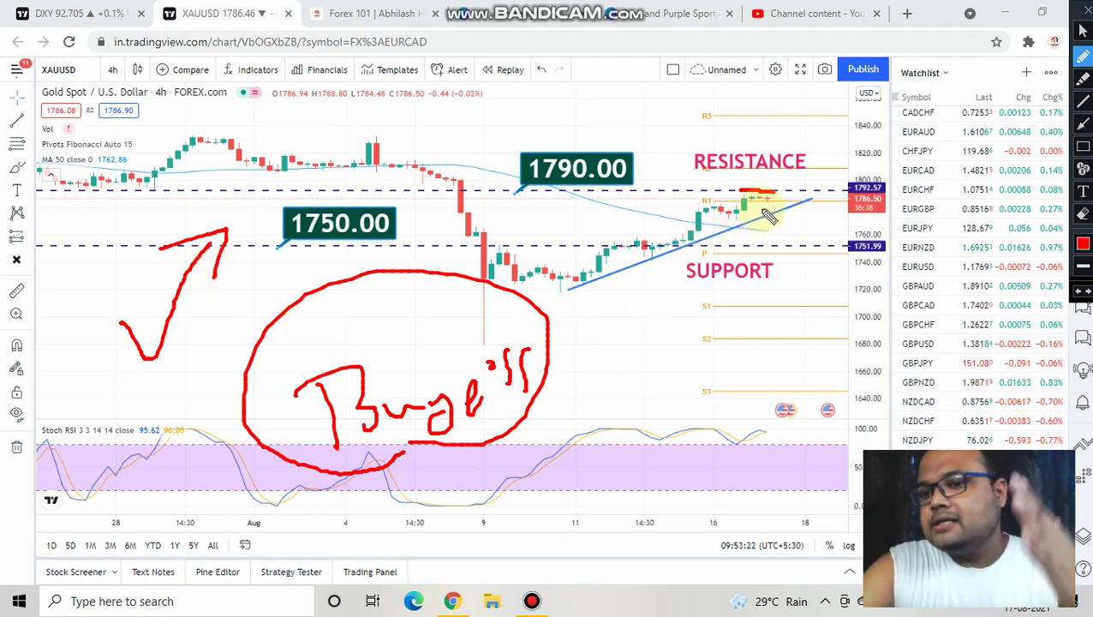
mouse_move(612, 7)
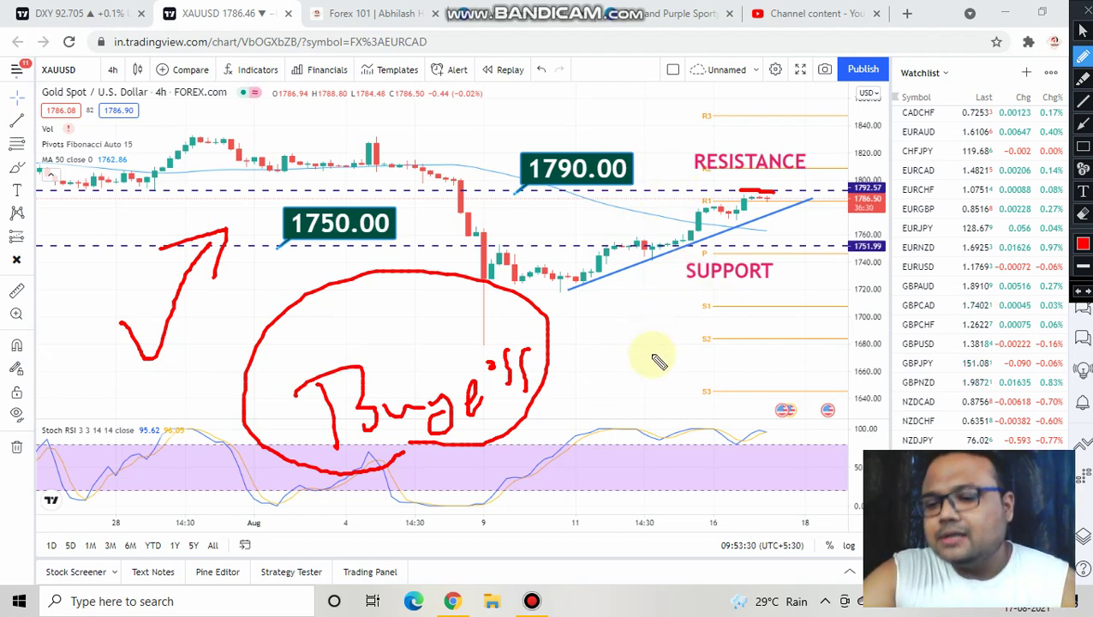
Step: Draw a red down arrow near S2, a drop line under the resistance mark, and trace the trendline
mouse_move(654, 334)
mouse_down()
mouse_move(642, 359)
mouse_move(717, 353)
mouse_up()
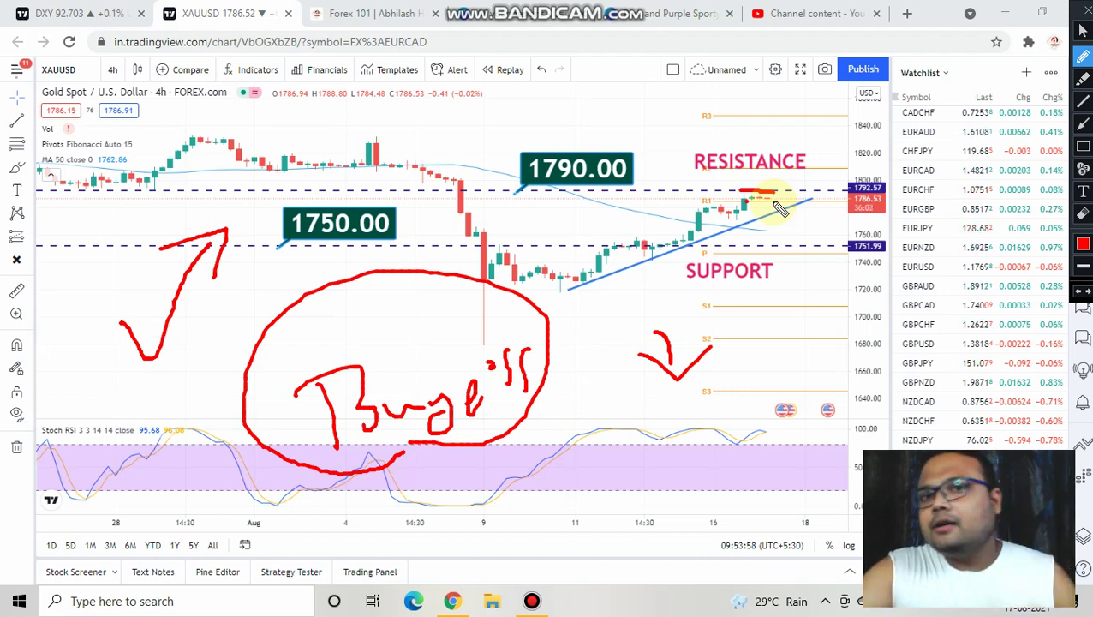
drag(768, 190, 771, 205)
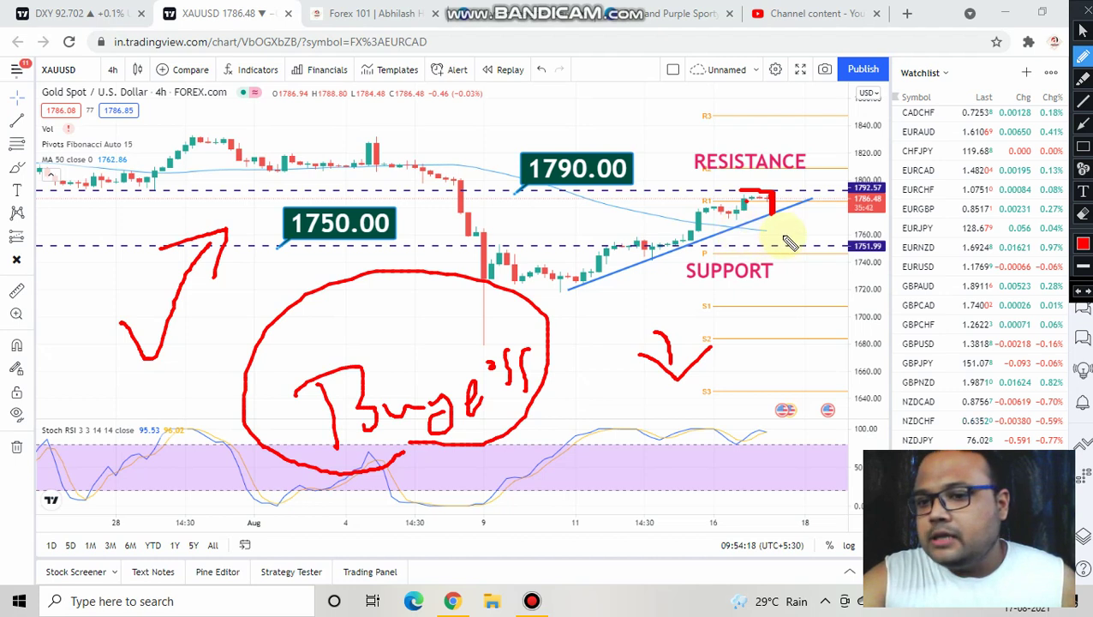
drag(564, 292, 818, 197)
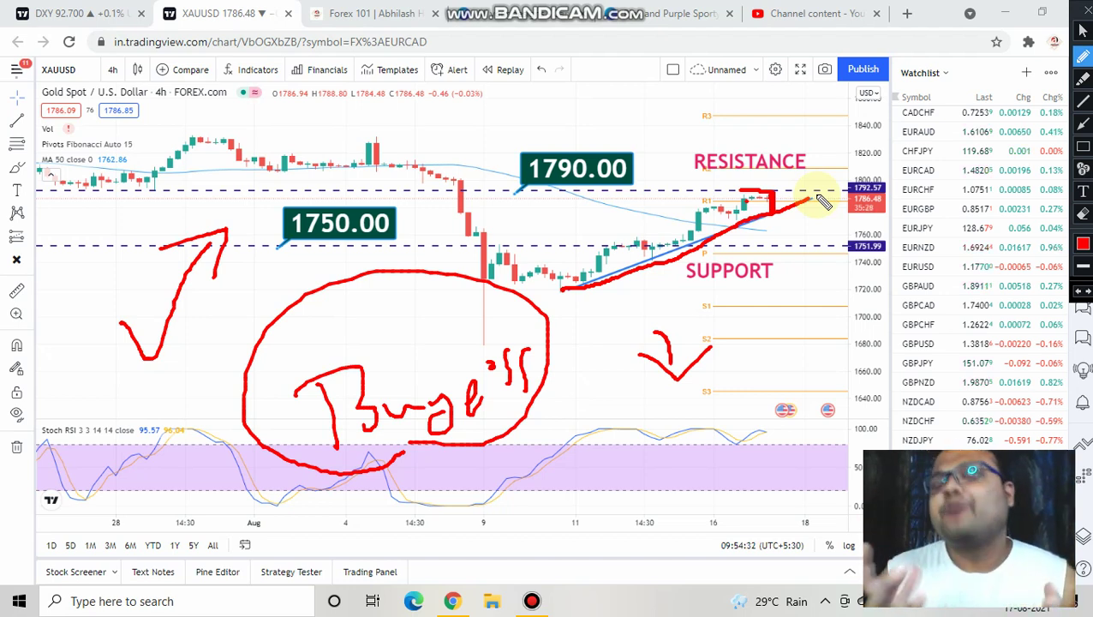
Step: Draw red horizontal lines near S3 and 1690, with a check mark and an upward arrow
drag(672, 421, 830, 420)
drag(736, 397, 808, 394)
drag(759, 323, 958, 322)
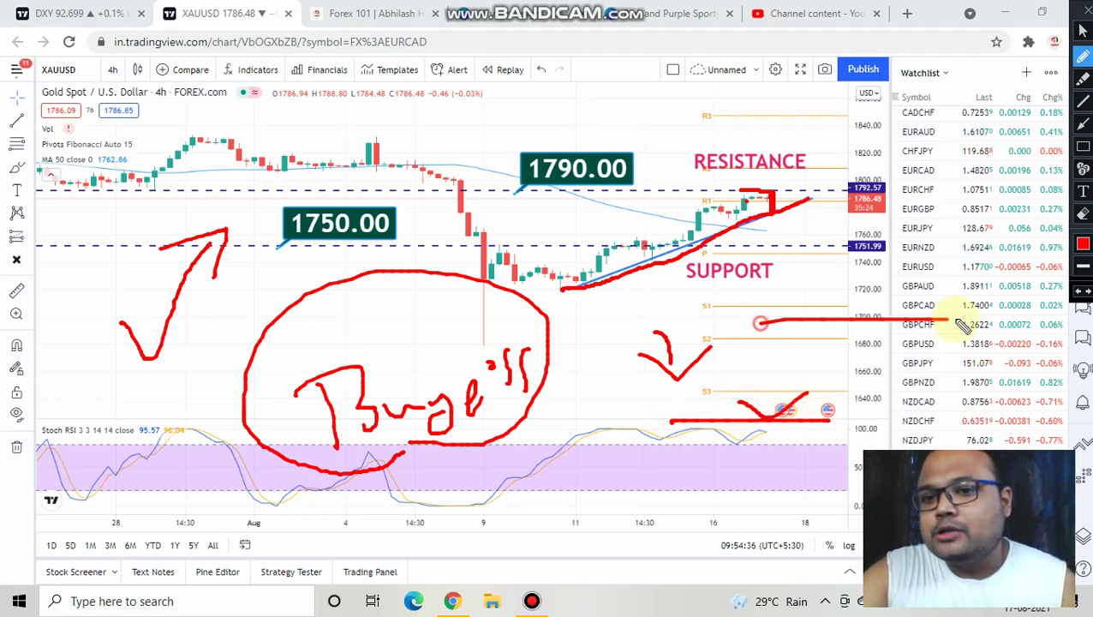
drag(835, 345, 942, 360)
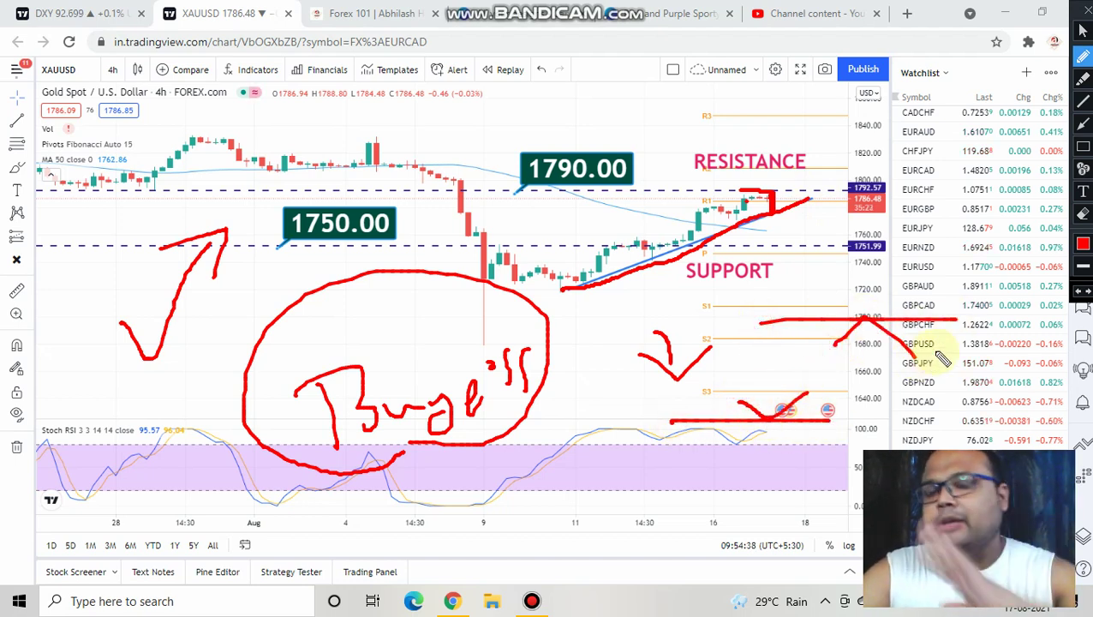
Step: Clear the red sketches, check XAUUSD sentiment on the Forex 101 page, and return to the gold chart
click(1081, 25)
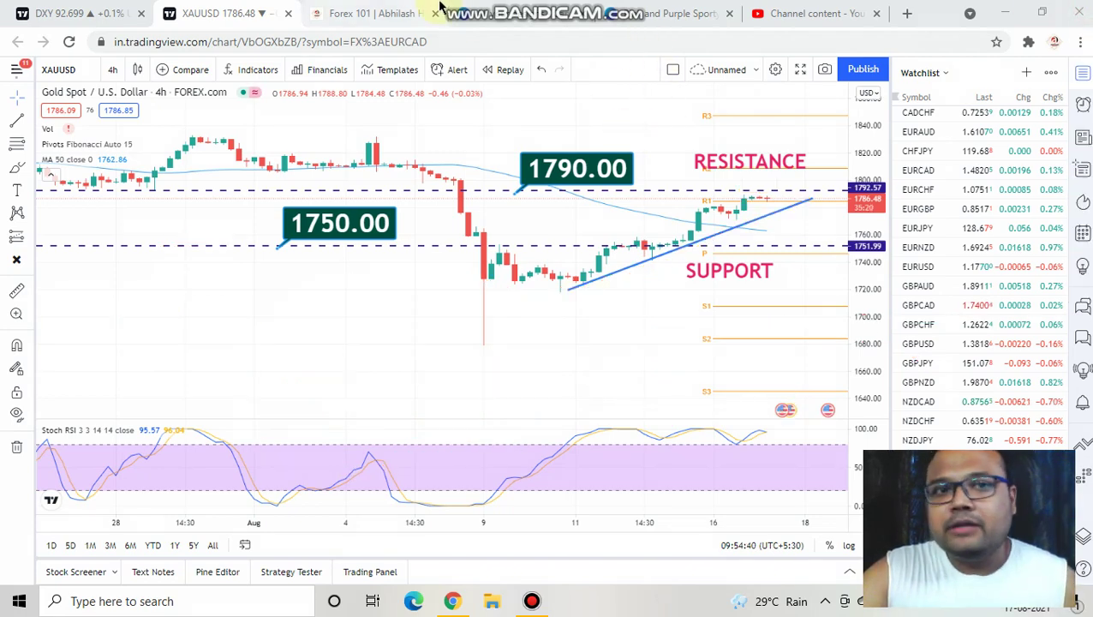
click(379, 13)
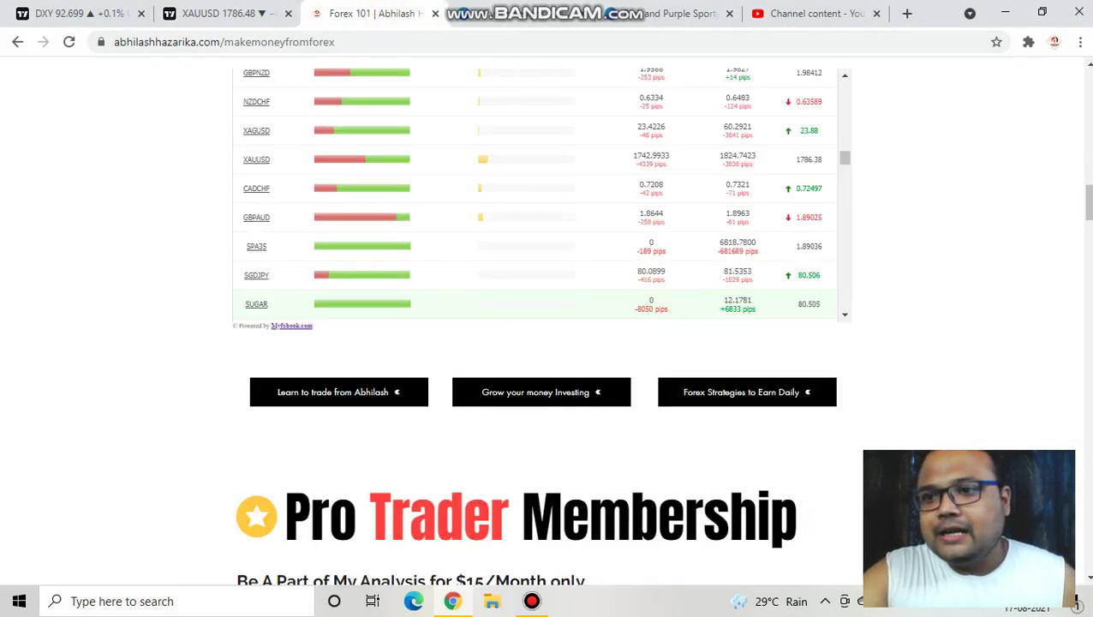
scroll(1085, 195, up, 3)
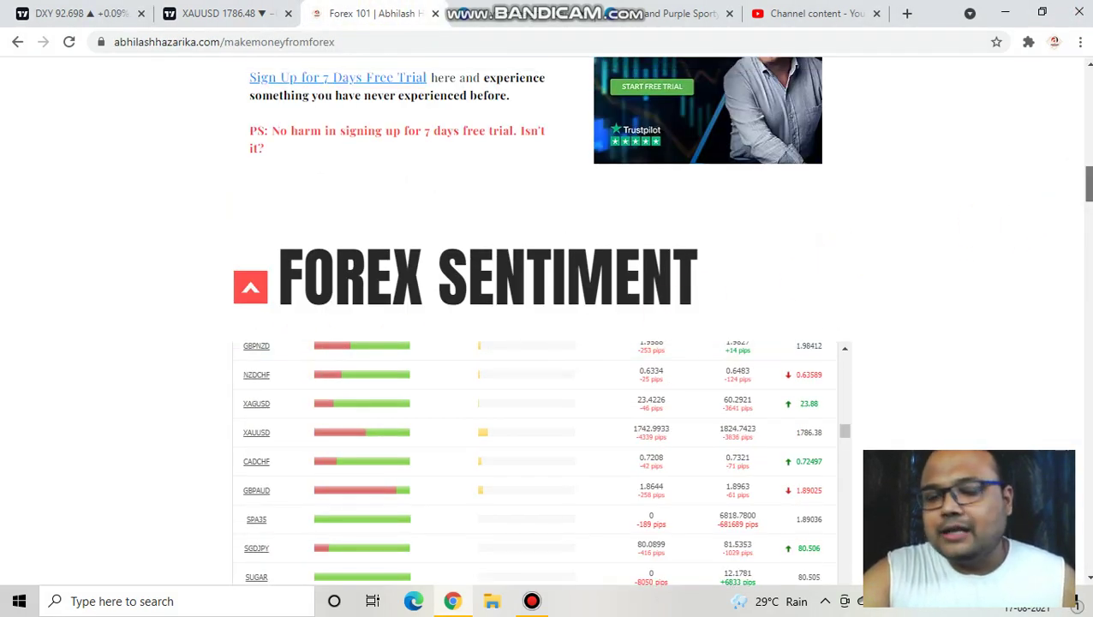
scroll(1085, 195, up, 10)
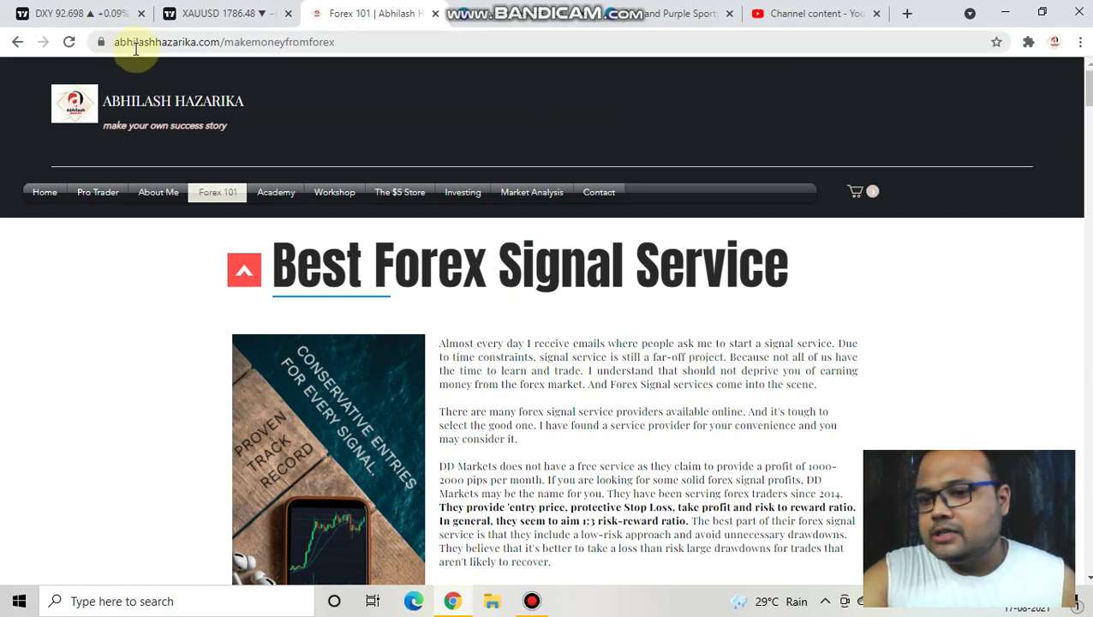
scroll(103, 310, down, 6)
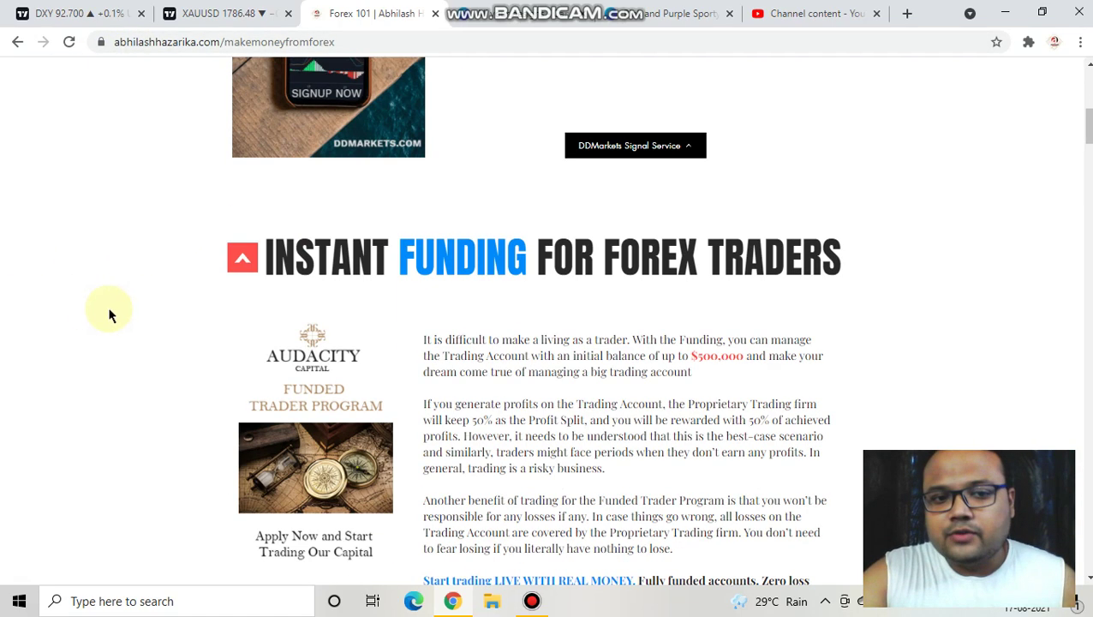
scroll(109, 315, down, 10)
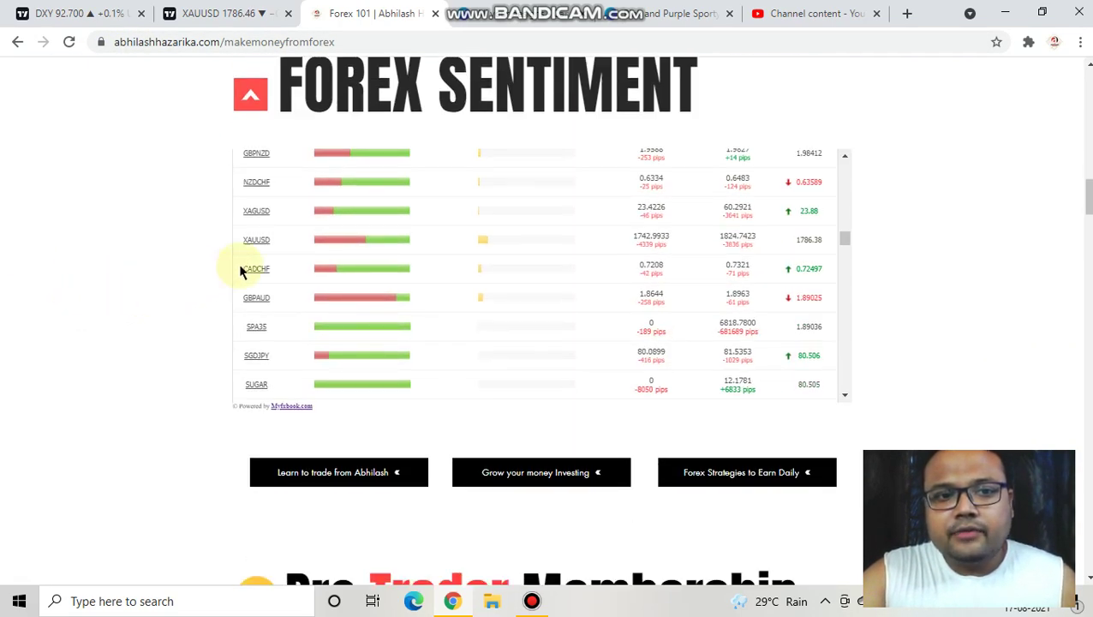
mouse_move(314, 240)
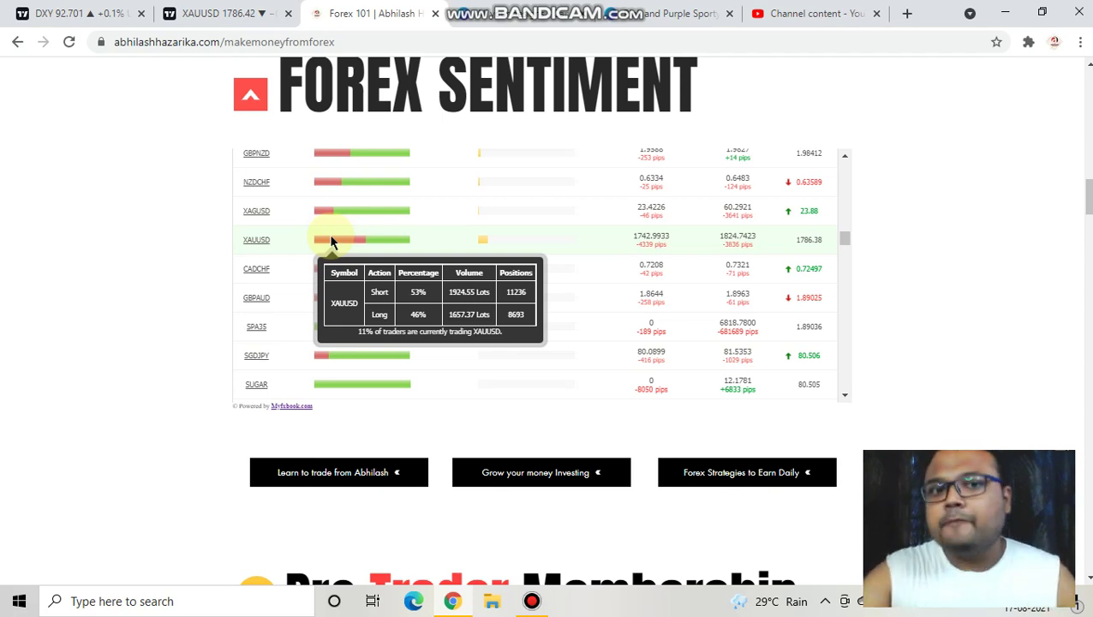
click(222, 12)
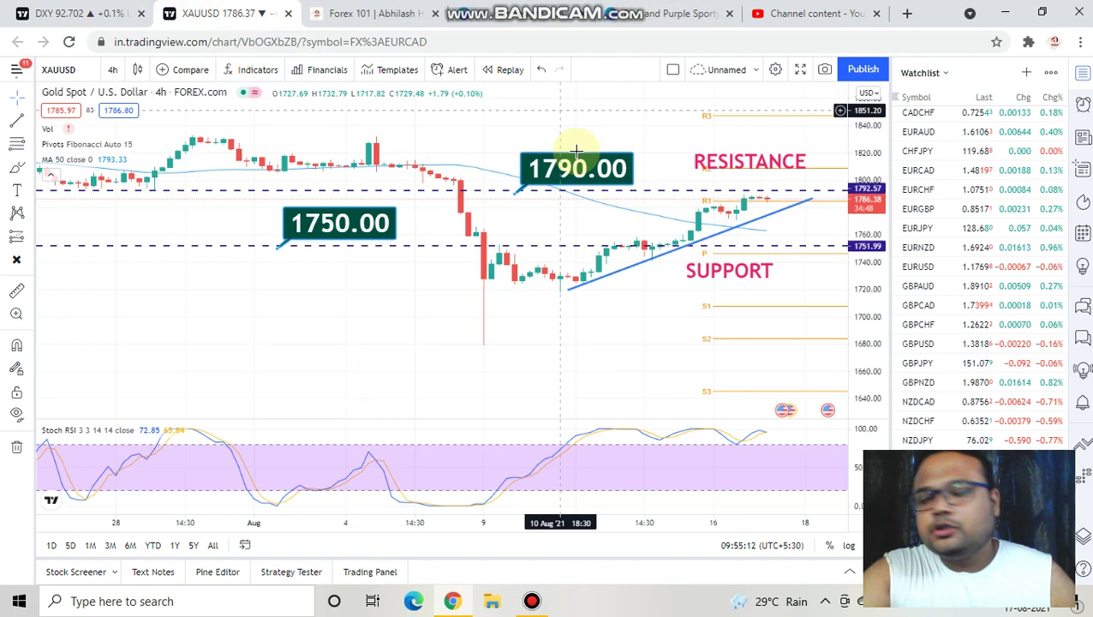
Step: Switch to the DXY chart and circle its latest candles in red
click(691, 9)
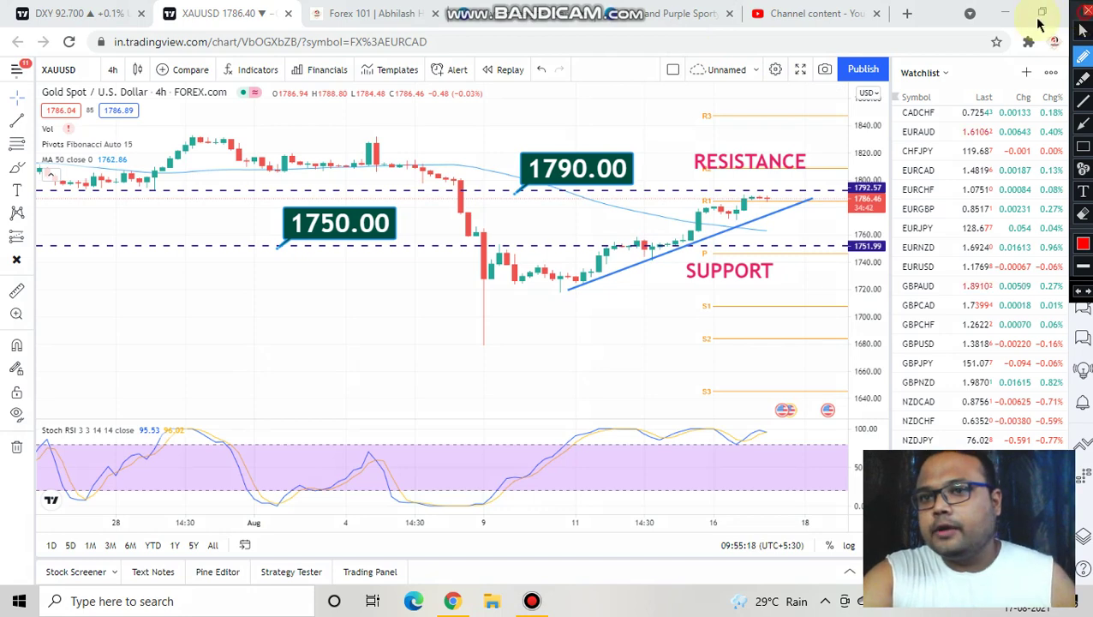
click(1083, 31)
click(82, 10)
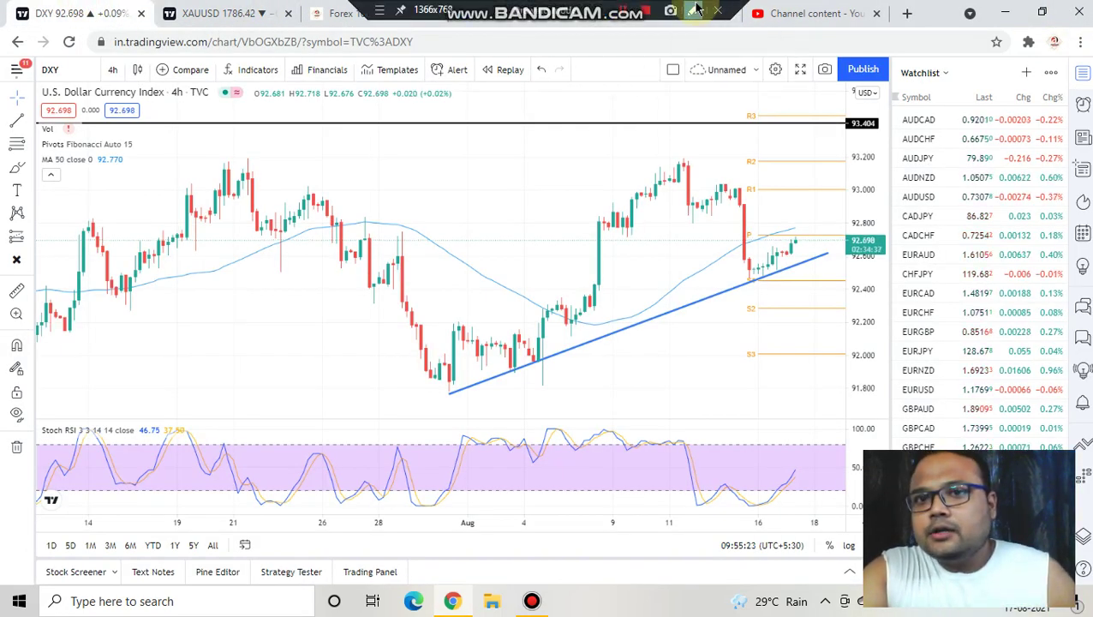
click(694, 10)
click(808, 205)
mouse_move(787, 218)
mouse_down()
mouse_move(745, 274)
mouse_move(819, 288)
mouse_move(809, 216)
mouse_up()
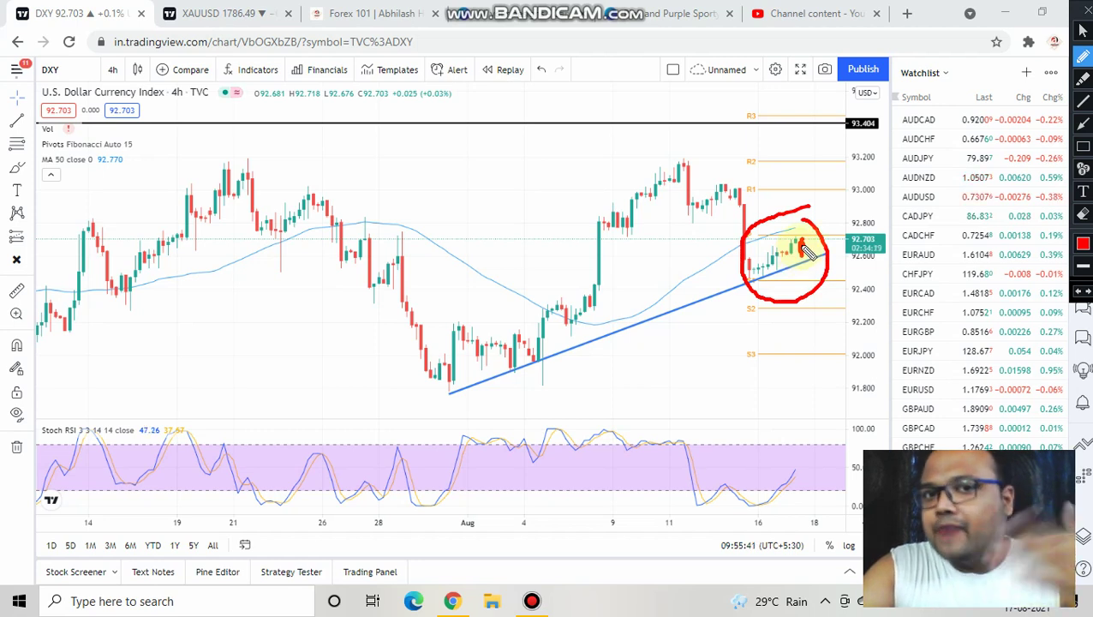
Step: Draw a two-way arrow mid-chart, write and circle "Buy", then clear it and return to gold
drag(456, 180, 445, 238)
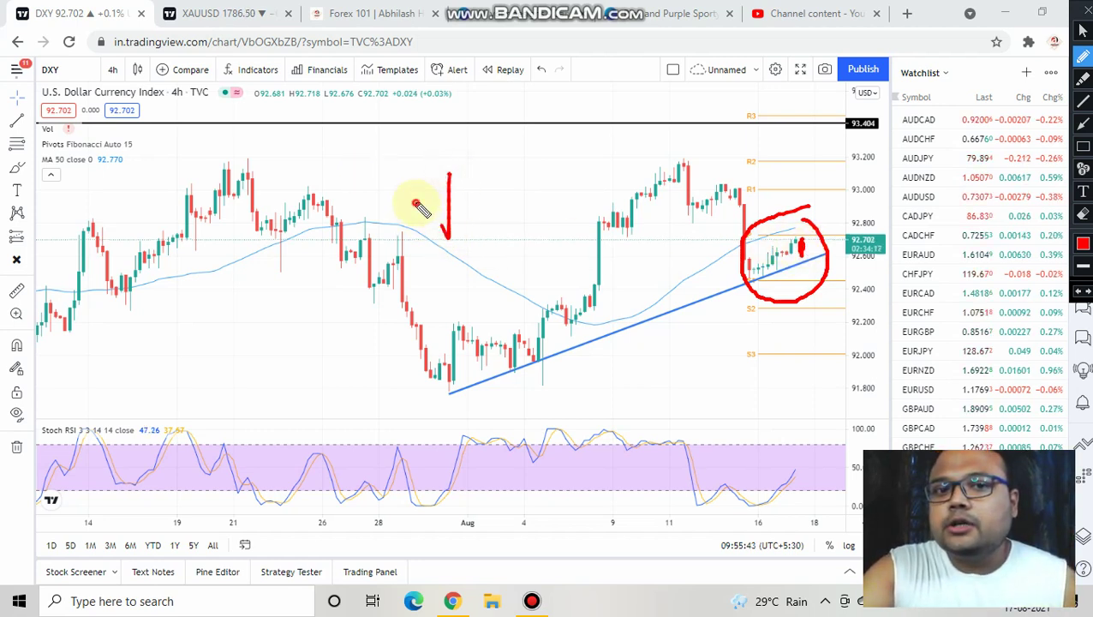
drag(415, 204, 482, 195)
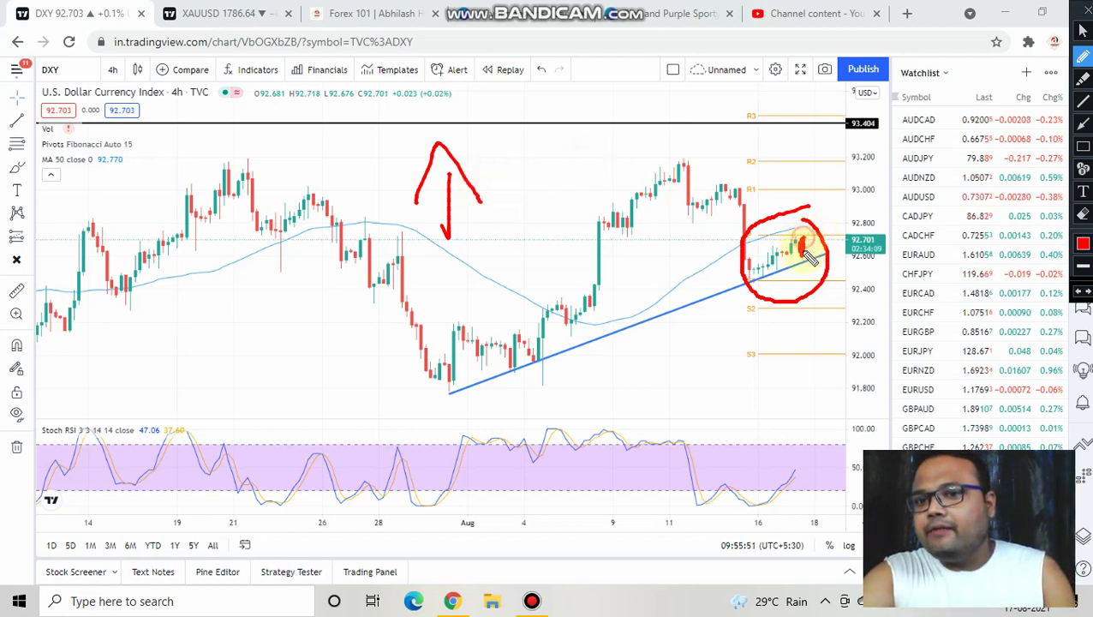
mouse_move(630, 67)
mouse_down()
mouse_move(653, 147)
mouse_move(668, 102)
mouse_move(757, 112)
mouse_move(694, 175)
mouse_up()
mouse_move(827, 97)
mouse_down()
mouse_move(610, 115)
mouse_move(691, 159)
mouse_up()
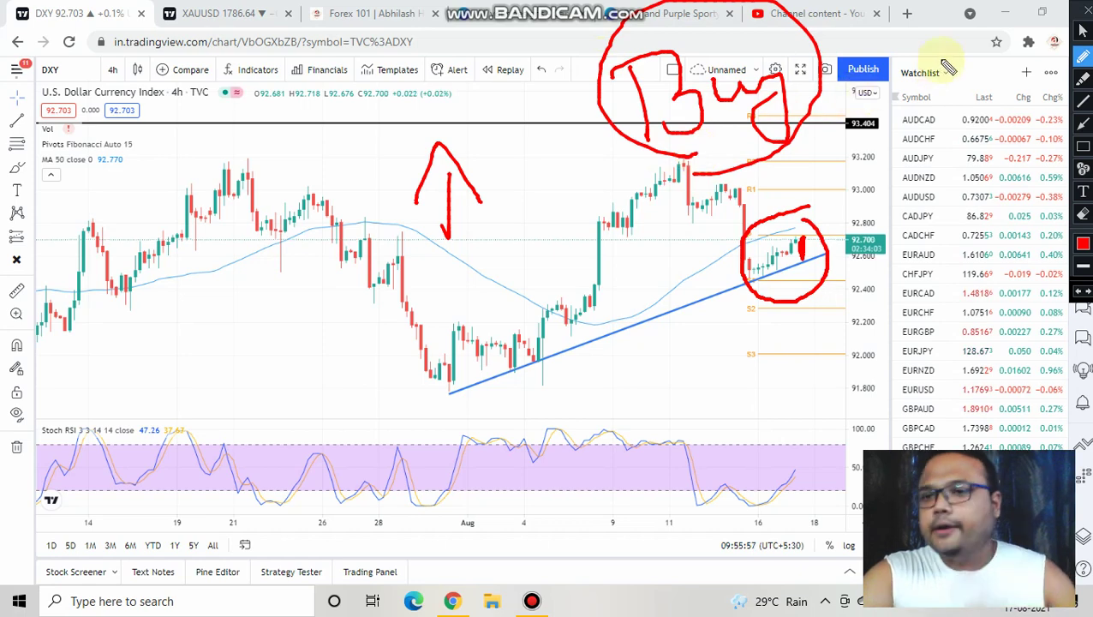
click(1082, 28)
click(230, 13)
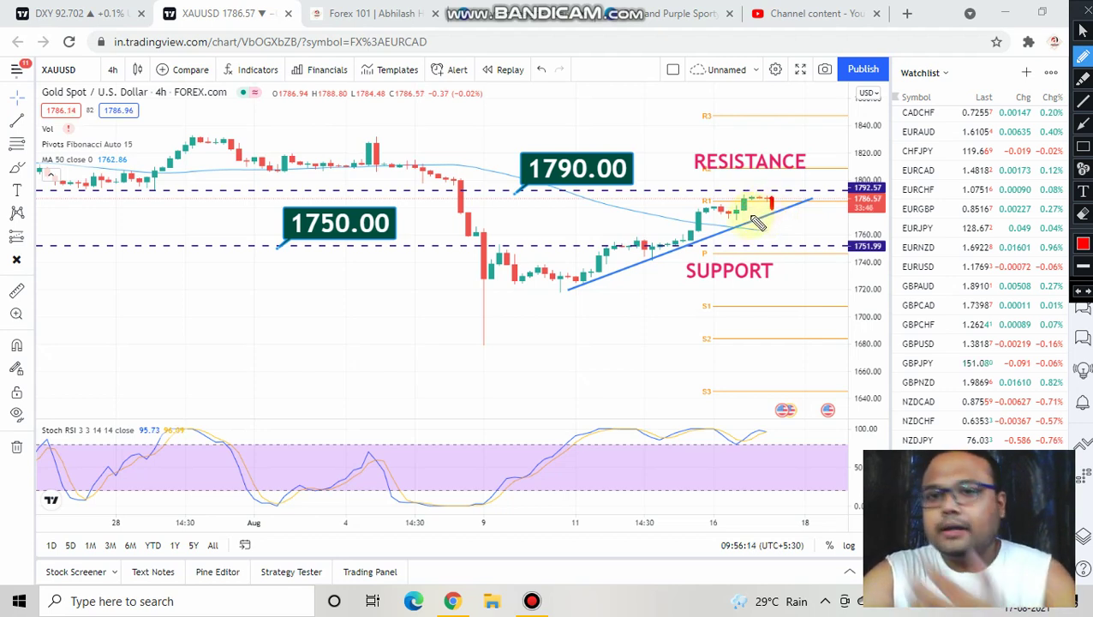
Step: Circle three candle lows on the rising blue trendline and add a small red hook on the latest candle
mouse_move(584, 273)
mouse_down()
mouse_move(587, 295)
mouse_move(585, 275)
mouse_up()
mouse_move(647, 251)
mouse_down()
mouse_move(671, 237)
mouse_move(659, 244)
mouse_move(690, 242)
mouse_up()
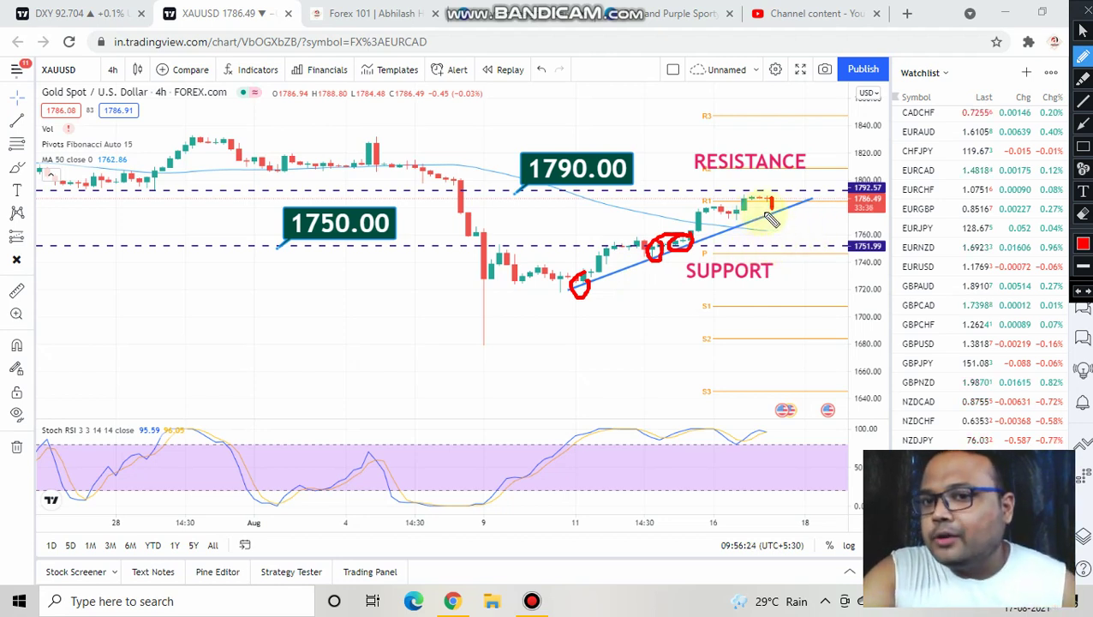
drag(776, 202, 771, 219)
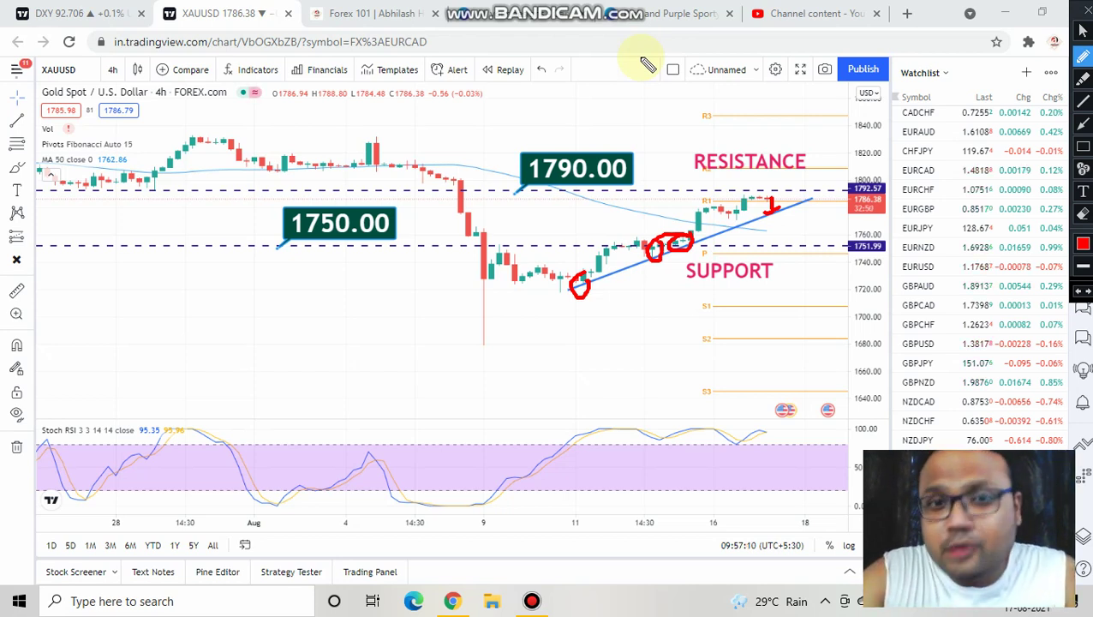
mouse_move(652, 10)
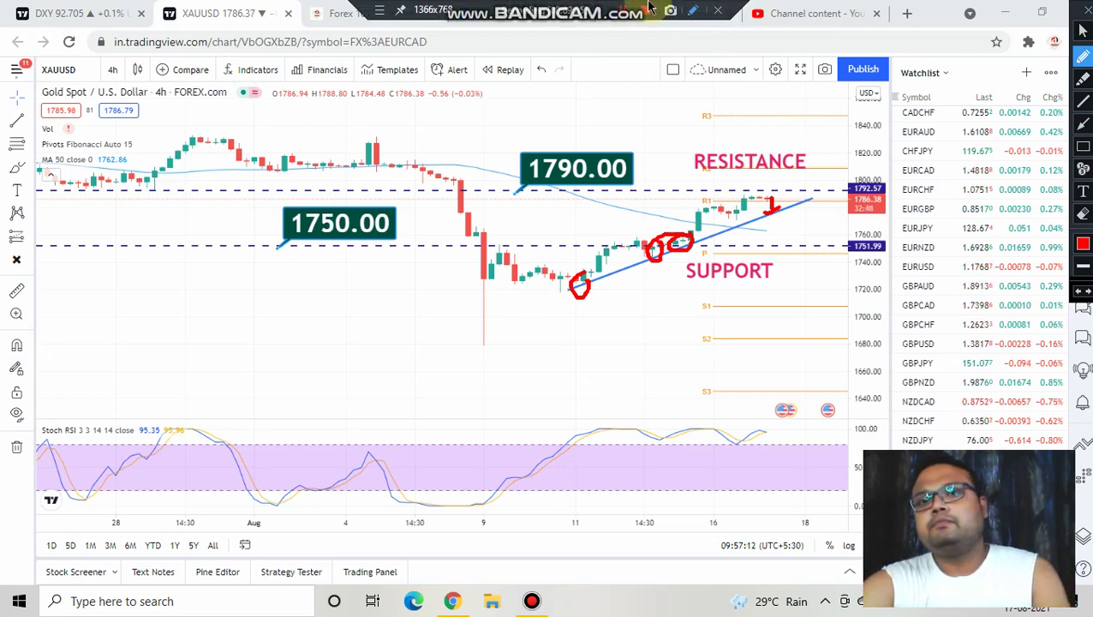